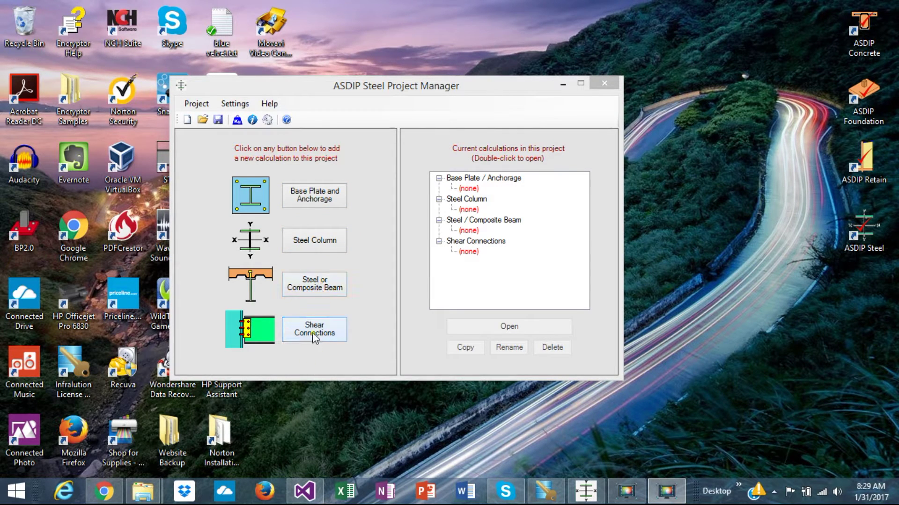
# Step: Add a Base Plate and Anchorage calculation named 'Example' to the project and open it
pyautogui.click(287, 332)
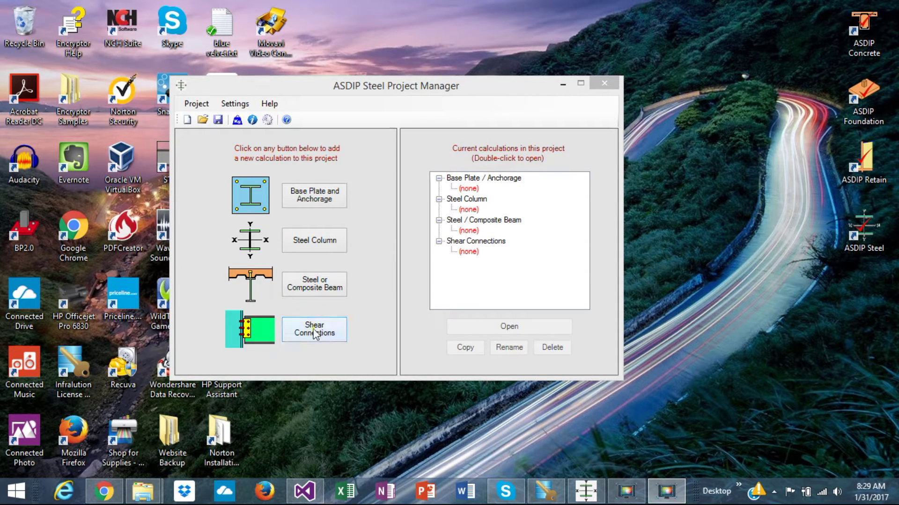
pyautogui.click(316, 196)
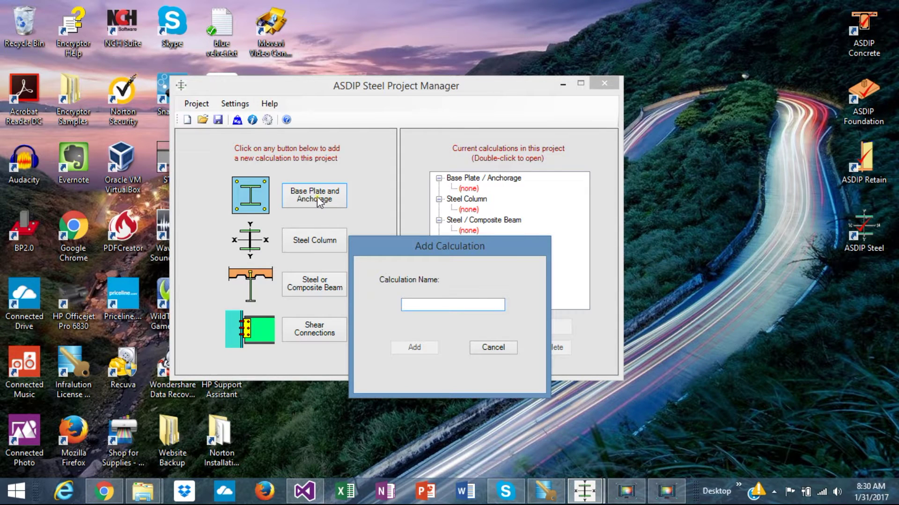
pyautogui.write('Example')
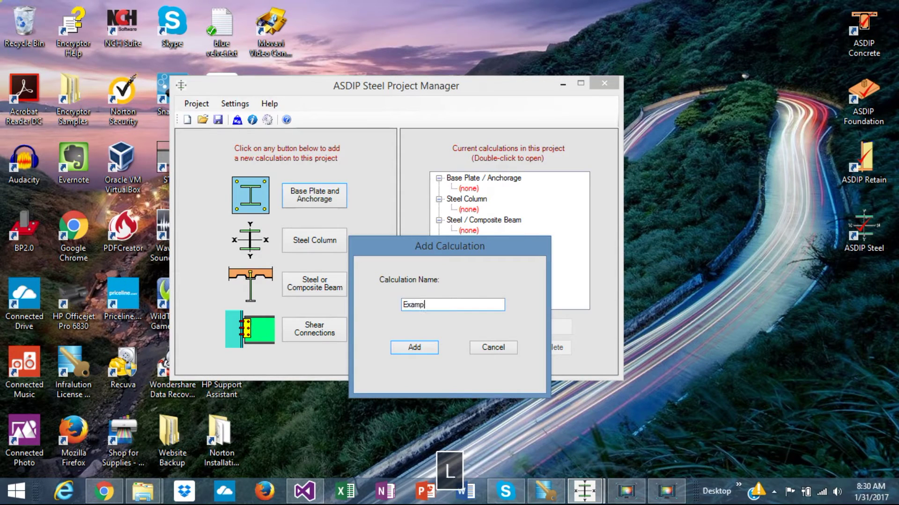
pyautogui.click(412, 349)
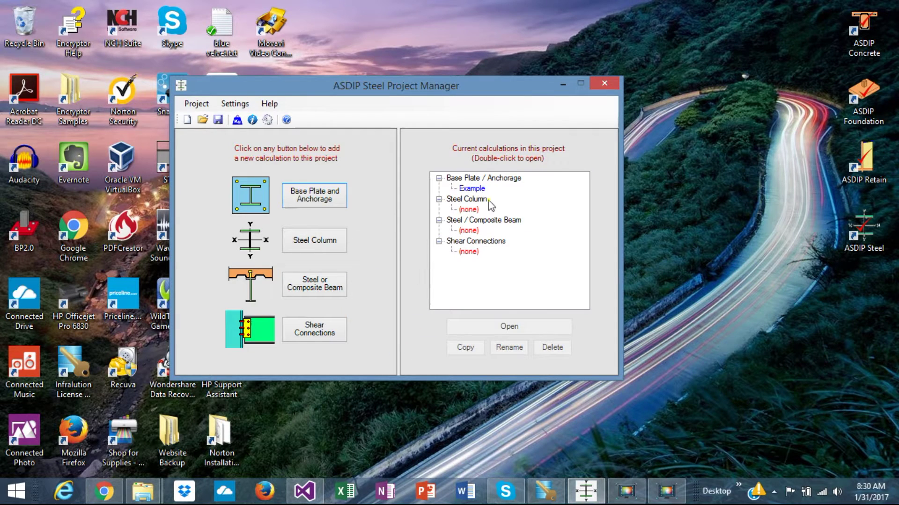
pyautogui.doubleClick(470, 188)
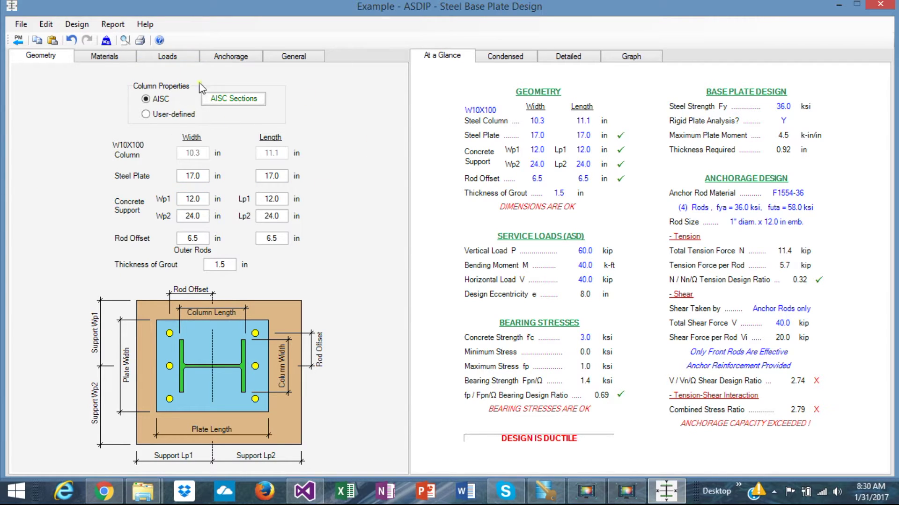
pyautogui.click(271, 239)
pyautogui.click(521, 56)
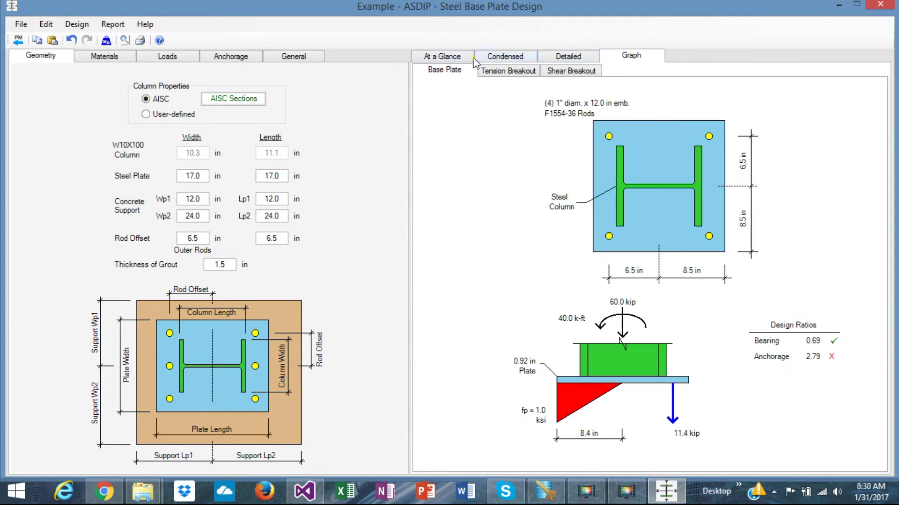
pyautogui.click(501, 56)
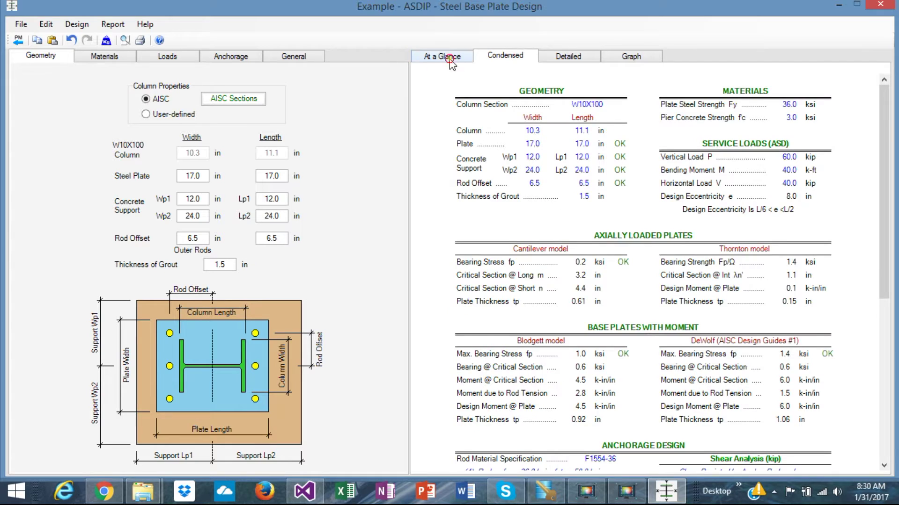
pyautogui.click(448, 57)
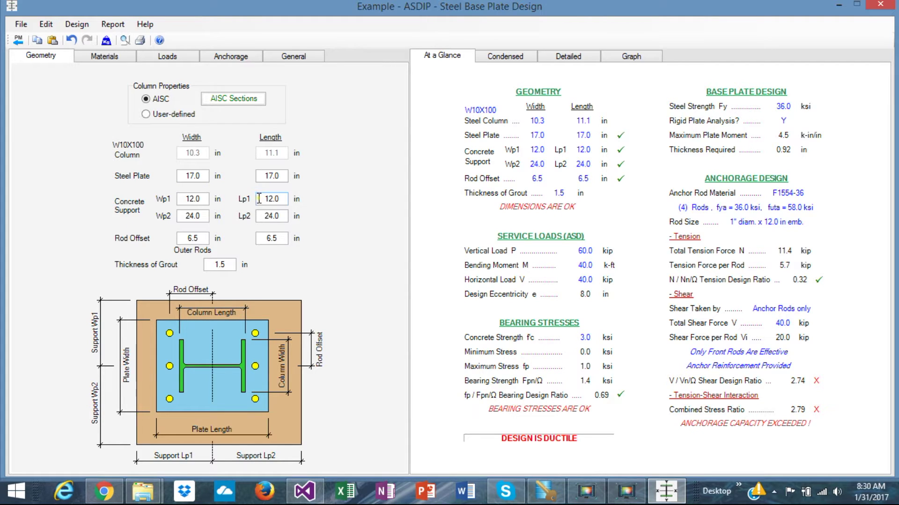
# Step: Browse the AISC sections database without picking a shape, then show the base plate Materials inputs
pyautogui.click(225, 104)
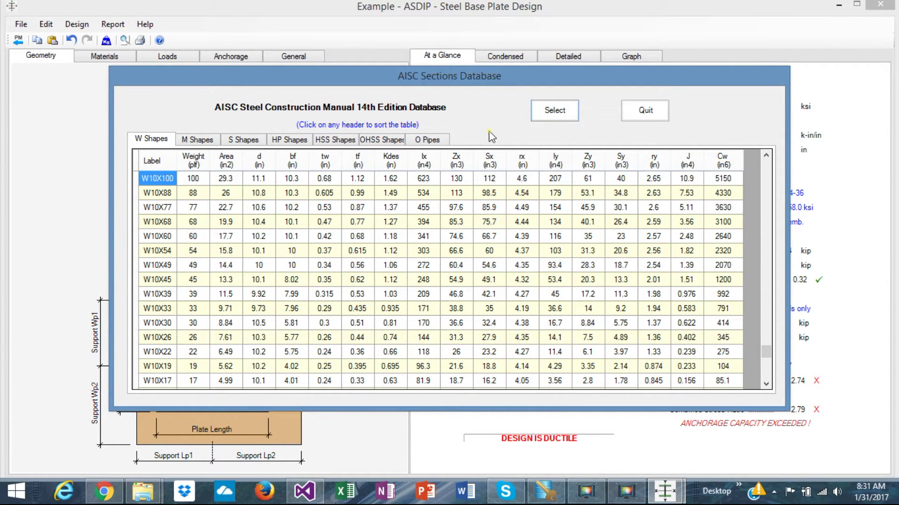
pyautogui.click(654, 111)
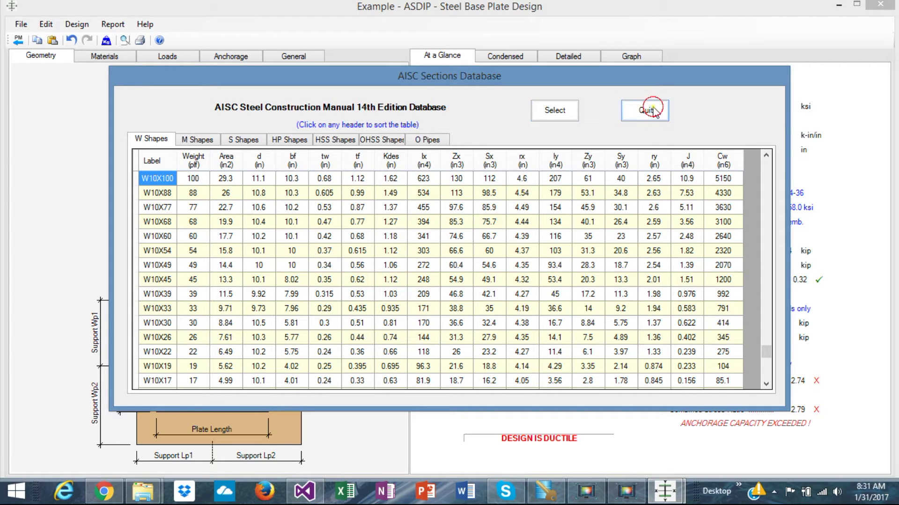
pyautogui.click(118, 56)
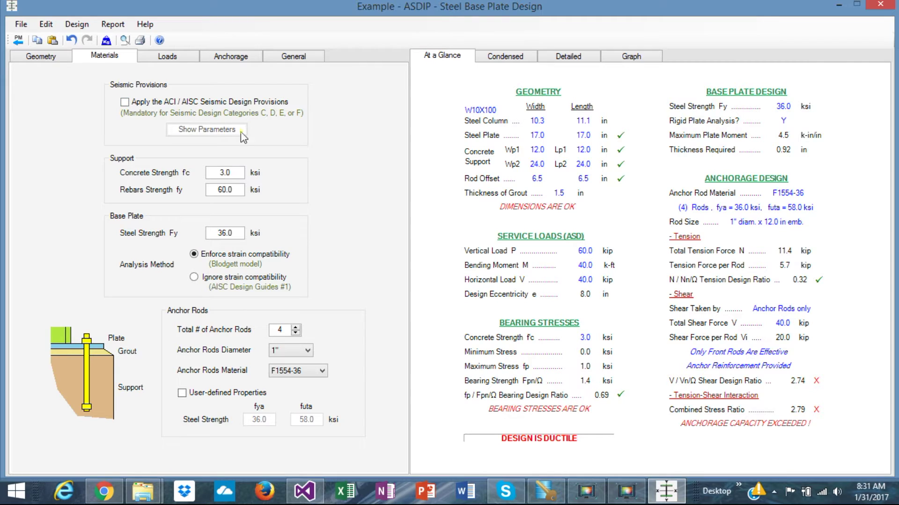
# Step: Apply the ACI / AISC seismic provisions and review the seismic parameters (Sds 0.75, Ωo 3.00)
pyautogui.click(124, 102)
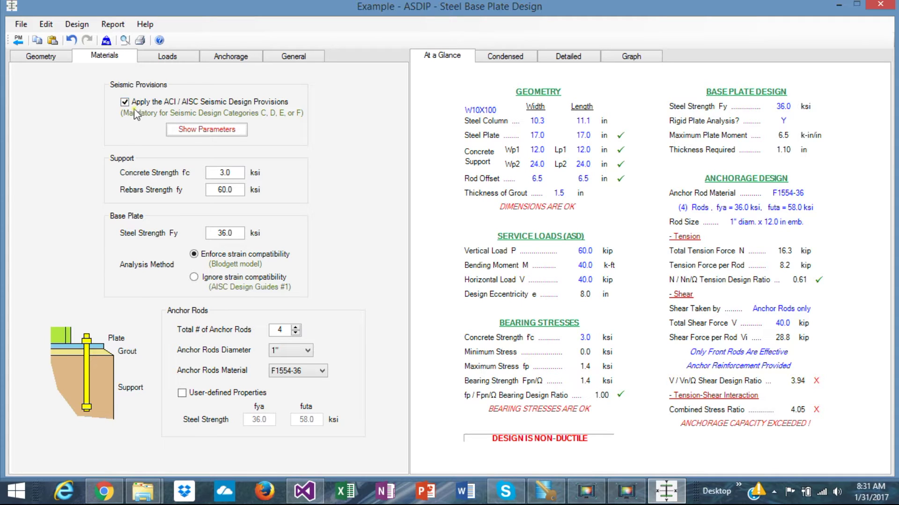
pyautogui.click(216, 131)
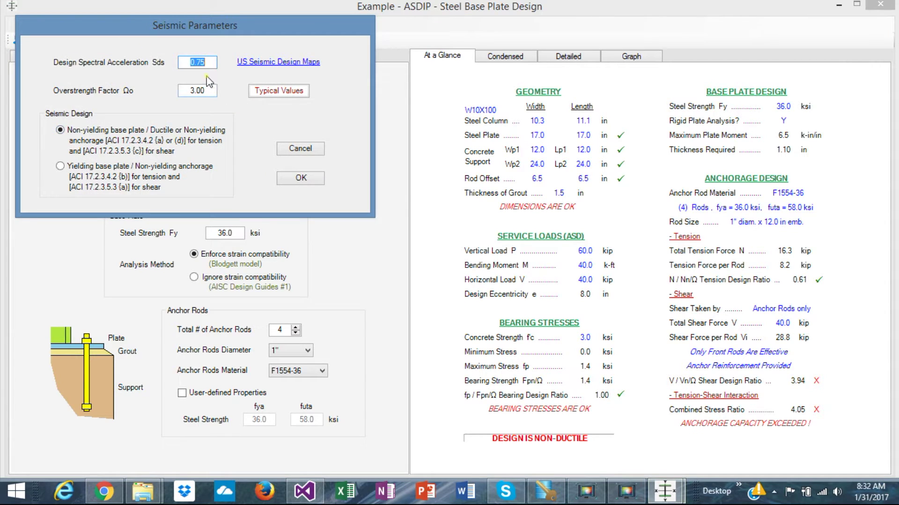
pyautogui.click(210, 63)
# Step: Accept the seismic parameters, review the load combinations unchanged, and use single pre-combined loads (60 kip, 40 k-ft, 40 kip)
pyautogui.click(301, 177)
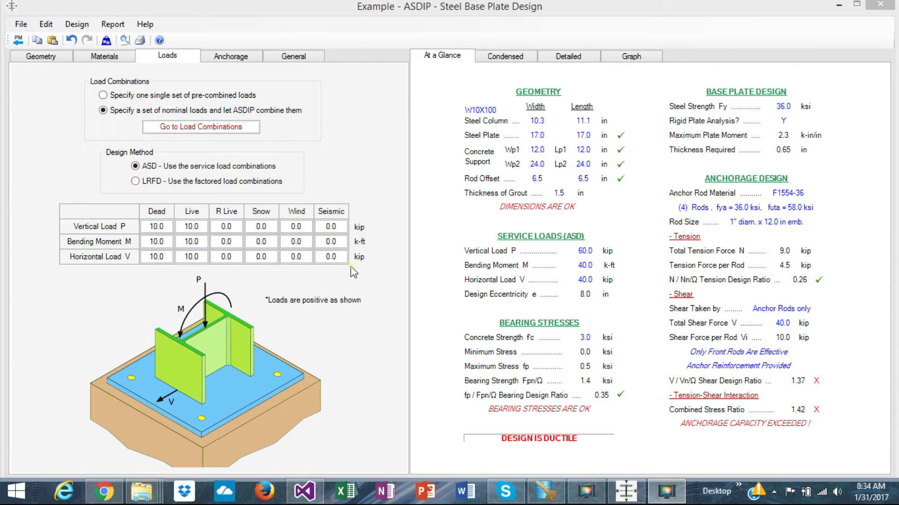
pyautogui.click(325, 261)
pyautogui.click(77, 24)
pyautogui.click(112, 55)
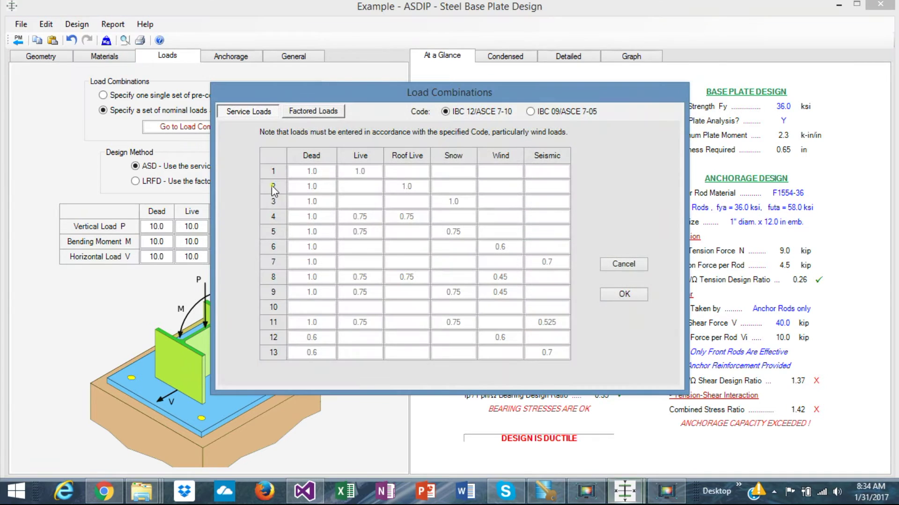
pyautogui.click(624, 264)
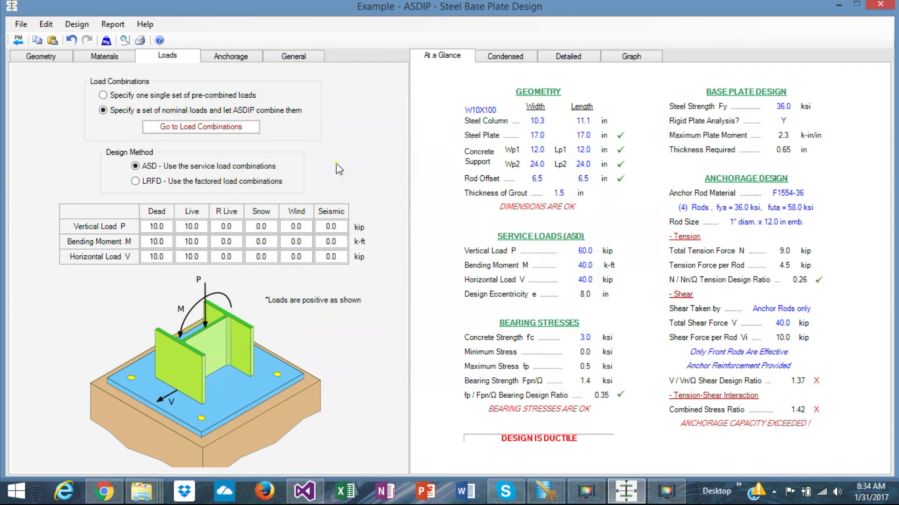
pyautogui.click(131, 96)
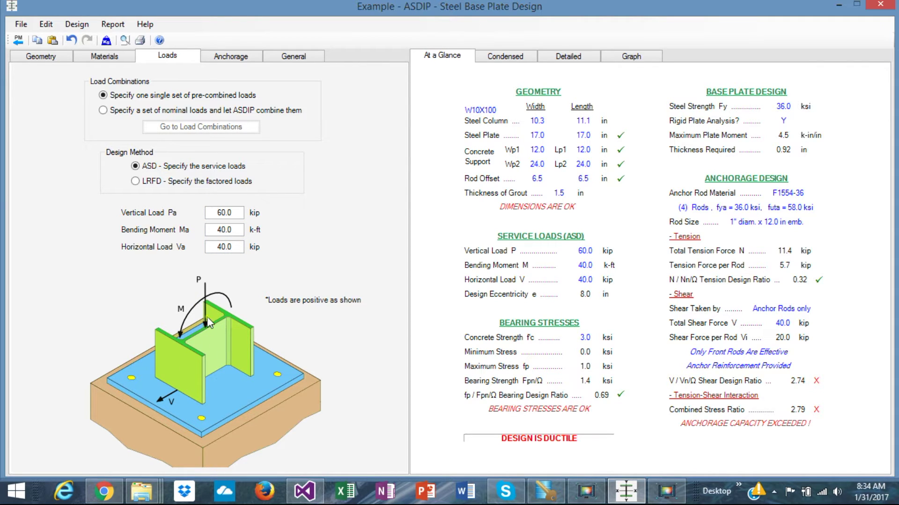
pyautogui.click(231, 57)
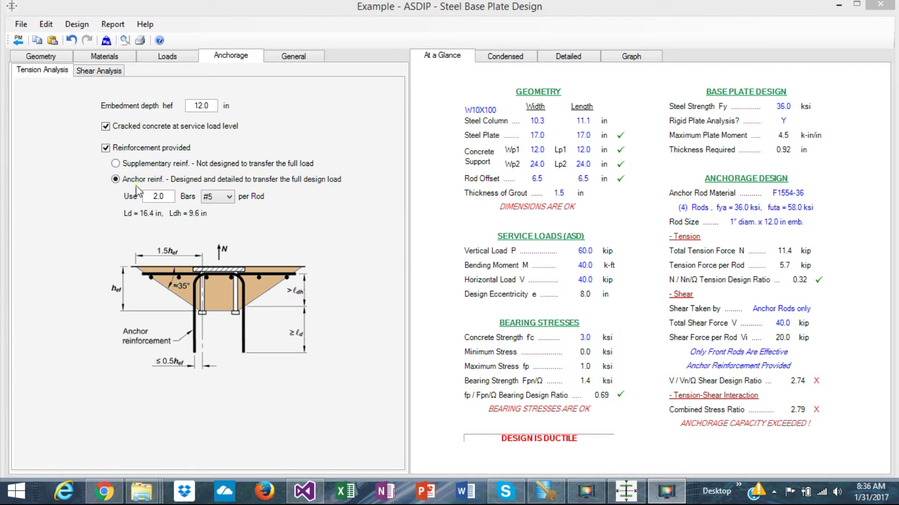
# Step: Show the anchorage Shear Analysis options, with shear resisted by anchor rods only
pyautogui.click(103, 71)
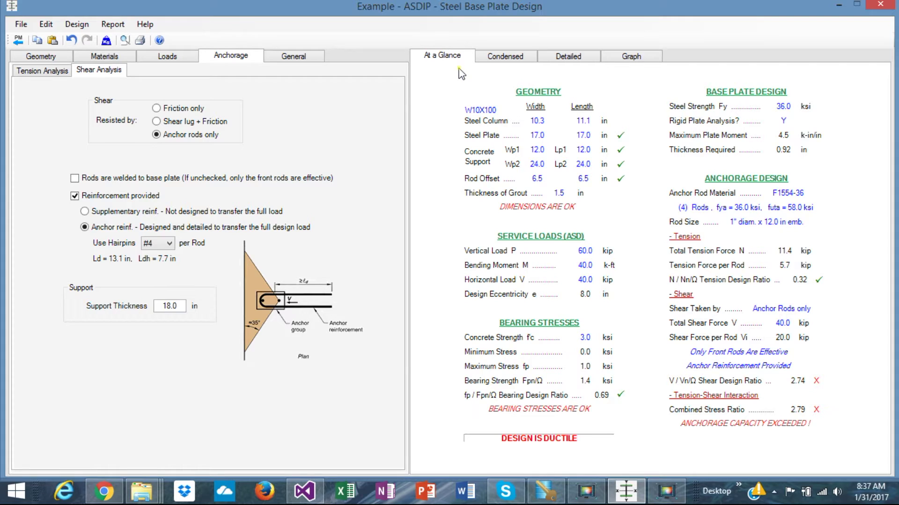
# Step: Review the condensed and detailed reports, then show the results graph (bearing 0.69, anchorage 2.79)
pyautogui.click(517, 60)
pyautogui.scroll(-5, 705, 222)
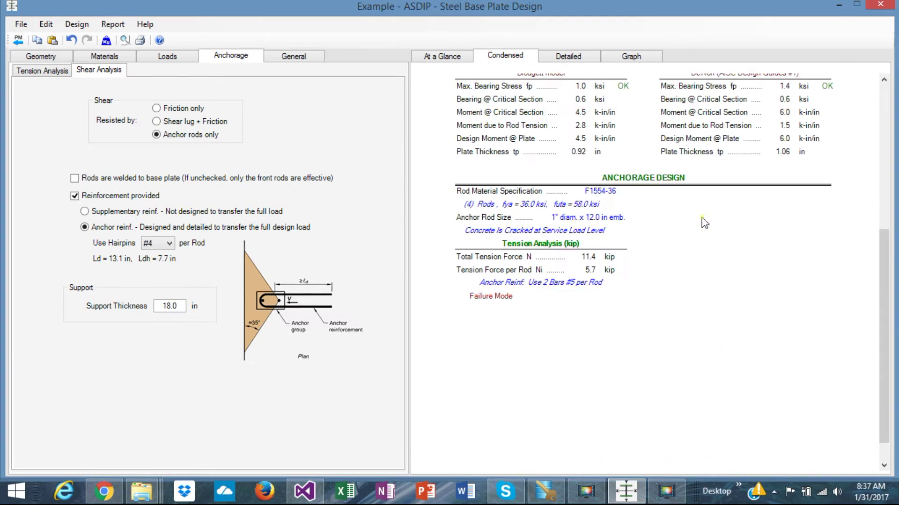
pyautogui.scroll(3, 704, 222)
pyautogui.scroll(2, 705, 222)
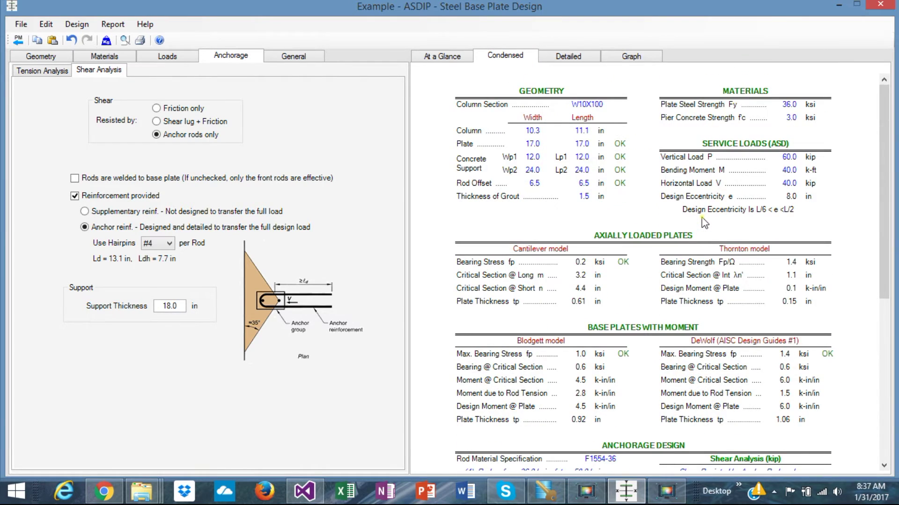
pyautogui.scroll(-5, 705, 222)
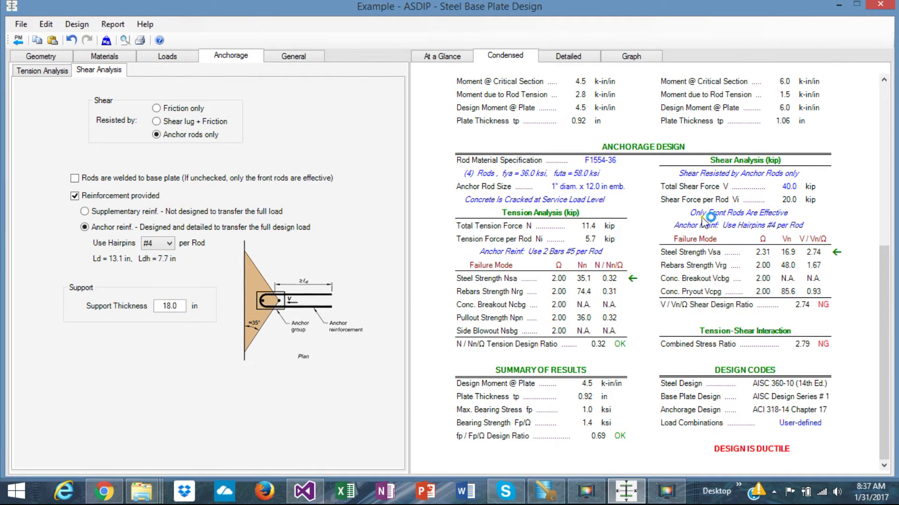
pyautogui.scroll(3, 704, 222)
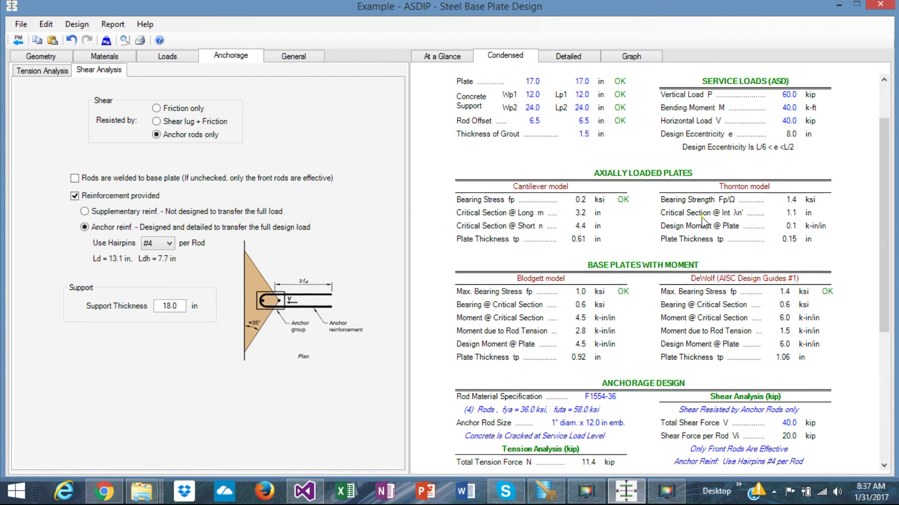
pyautogui.scroll(1, 704, 222)
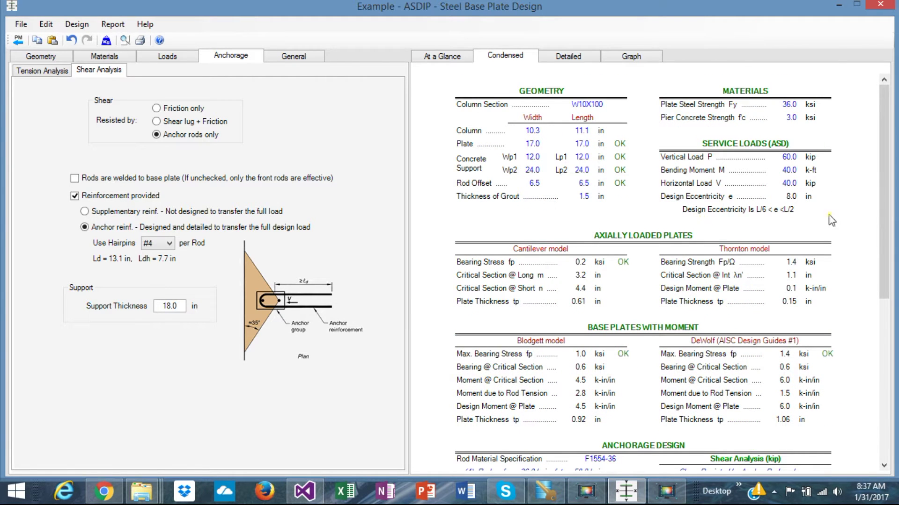
pyautogui.moveTo(884, 208); pyautogui.dragTo(893, 380)
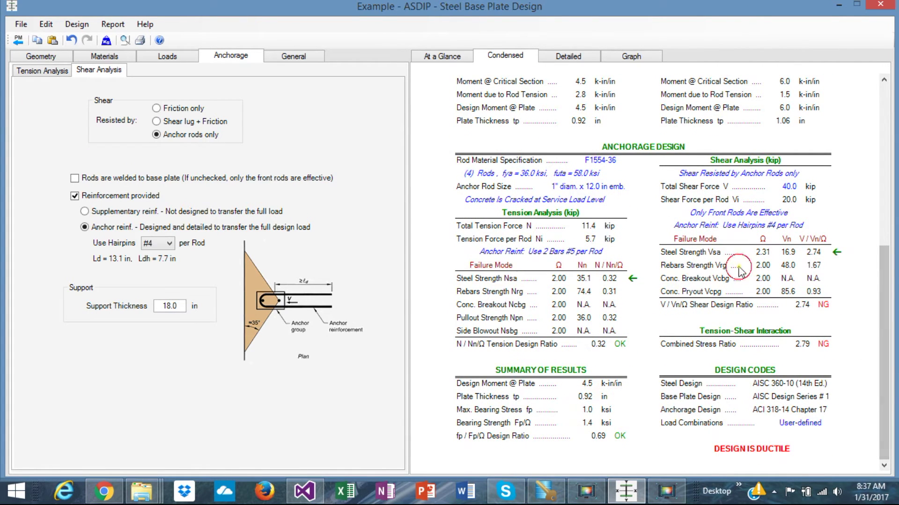
pyautogui.click(575, 57)
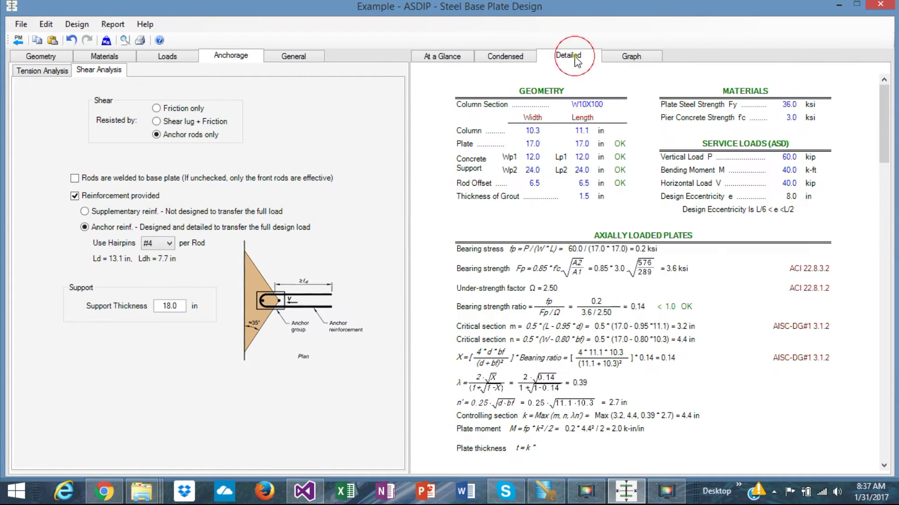
pyautogui.moveTo(886, 132); pyautogui.dragTo(892, 244)
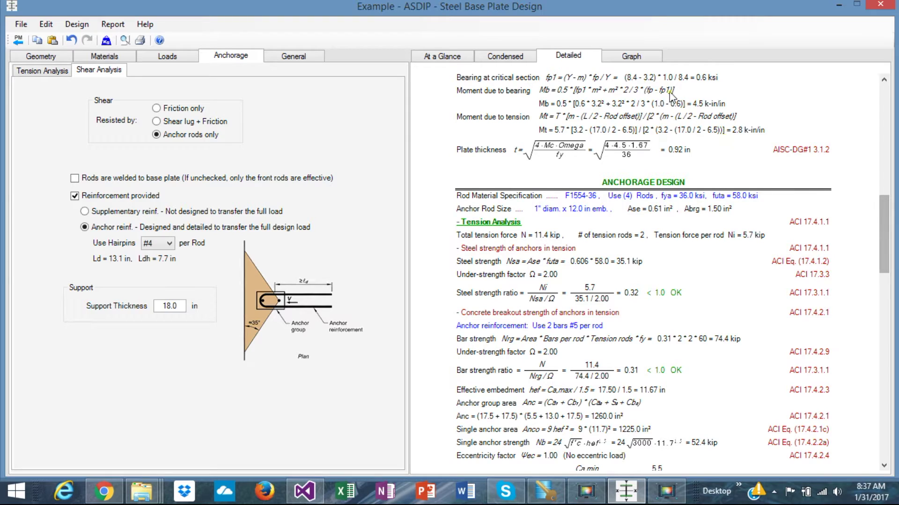
pyautogui.click(631, 57)
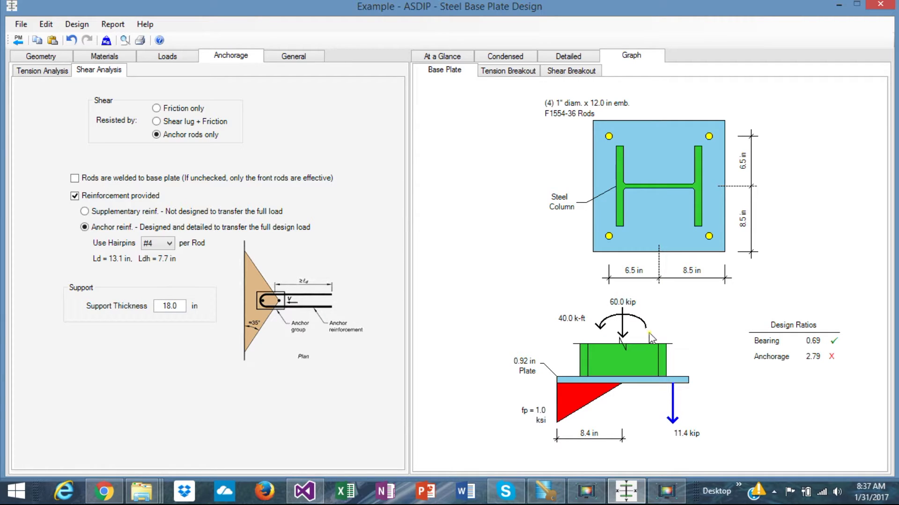
# Step: Use nominal 10.0-kip Dead and Live loads combined automatically, and check the 1.00D+0.70E combination results
pyautogui.click(174, 60)
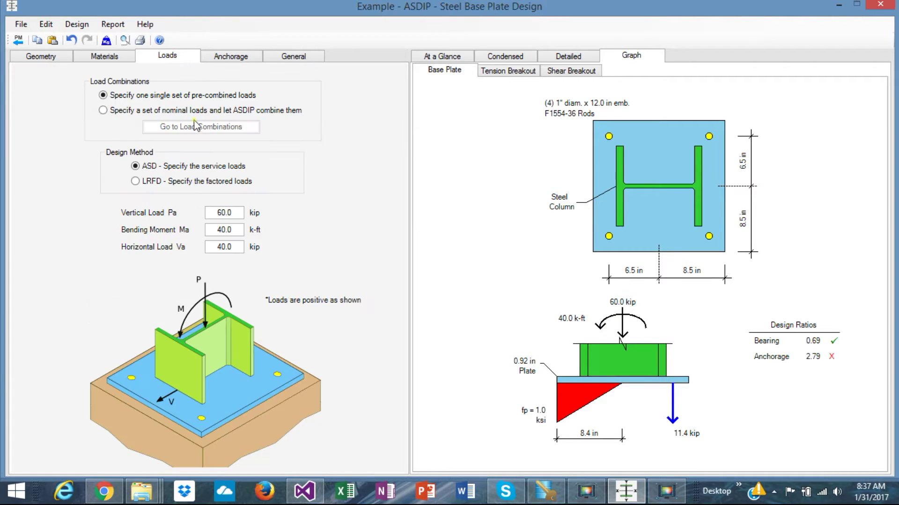
pyautogui.click(143, 110)
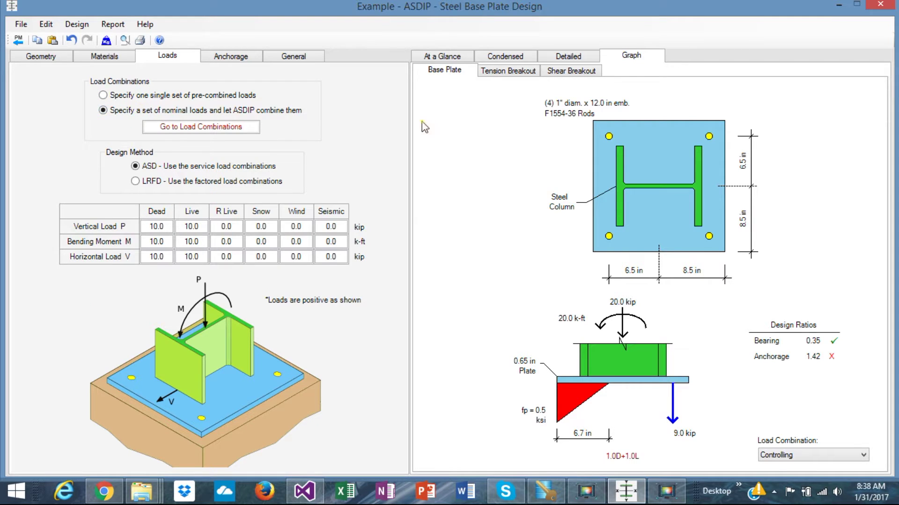
pyautogui.click(863, 455)
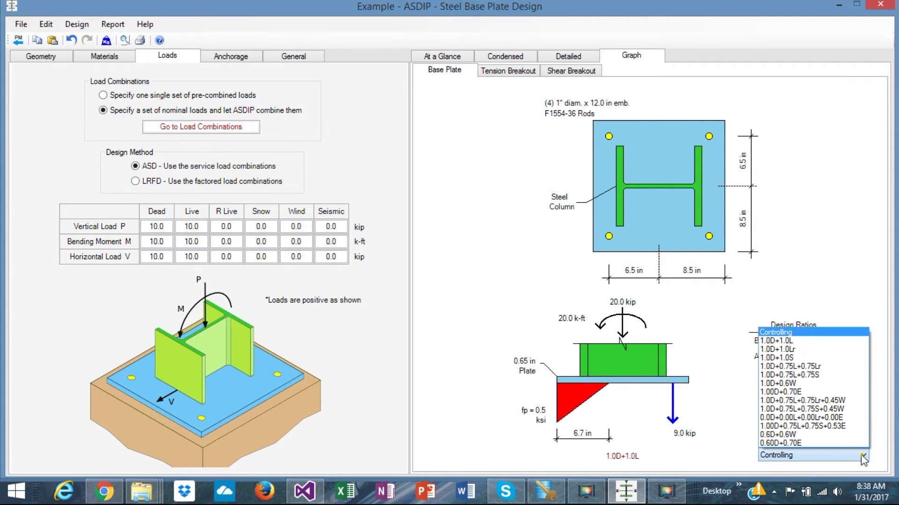
pyautogui.click(798, 393)
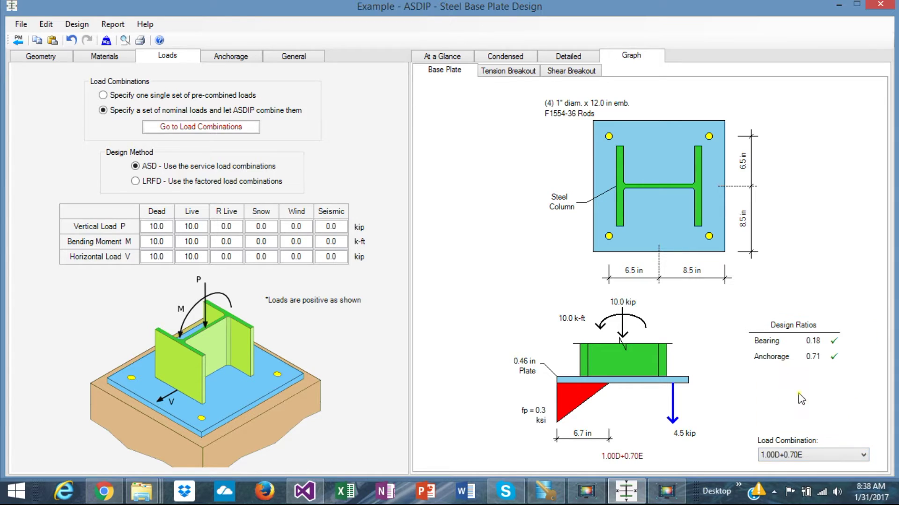
pyautogui.click(863, 456)
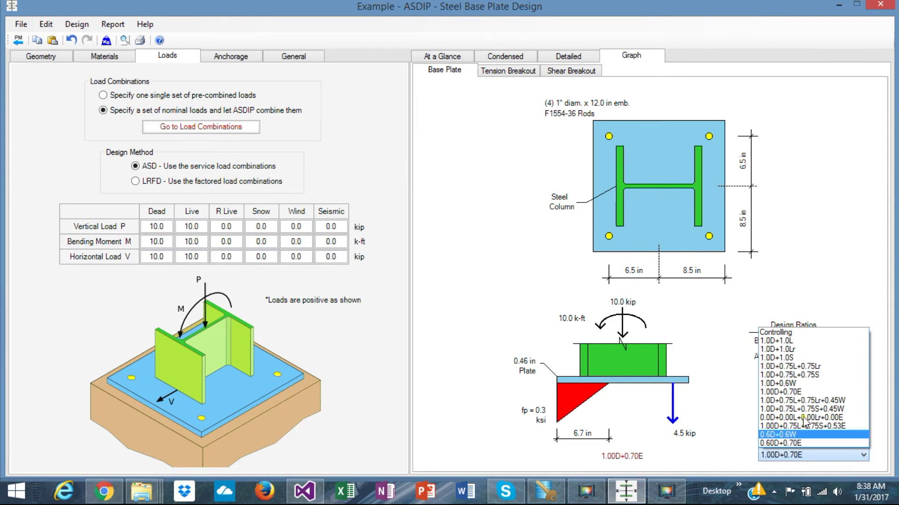
pyautogui.click(794, 333)
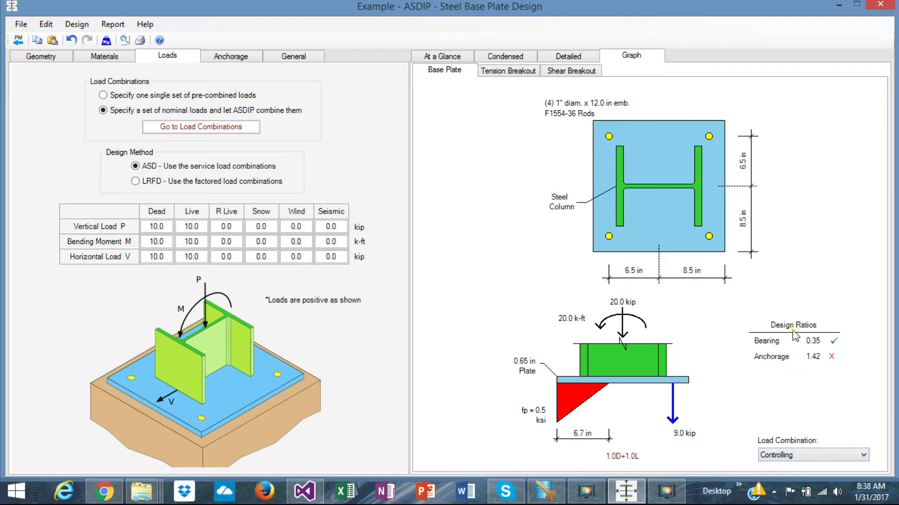
# Step: Review the tension breakout, shear breakout (Avc 220.7 in2) and base plate drawings, then bring up print preview options
pyautogui.click(512, 75)
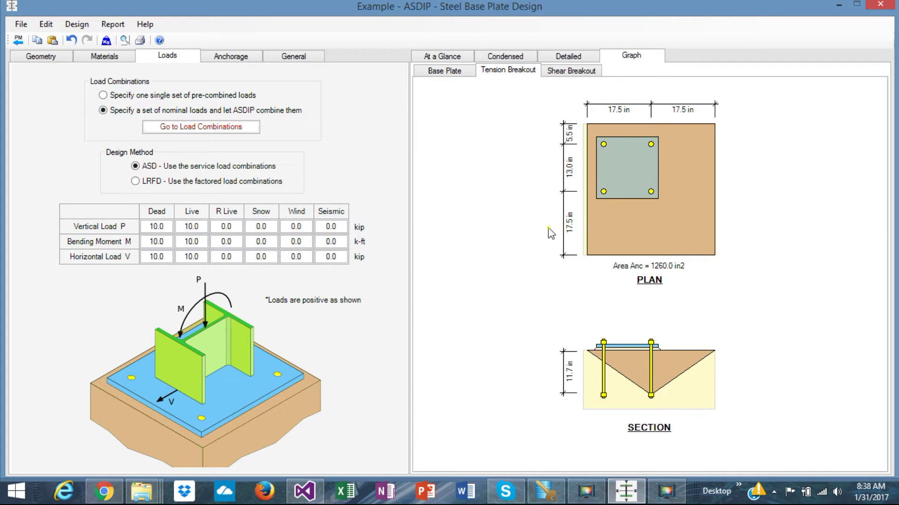
pyautogui.click(584, 71)
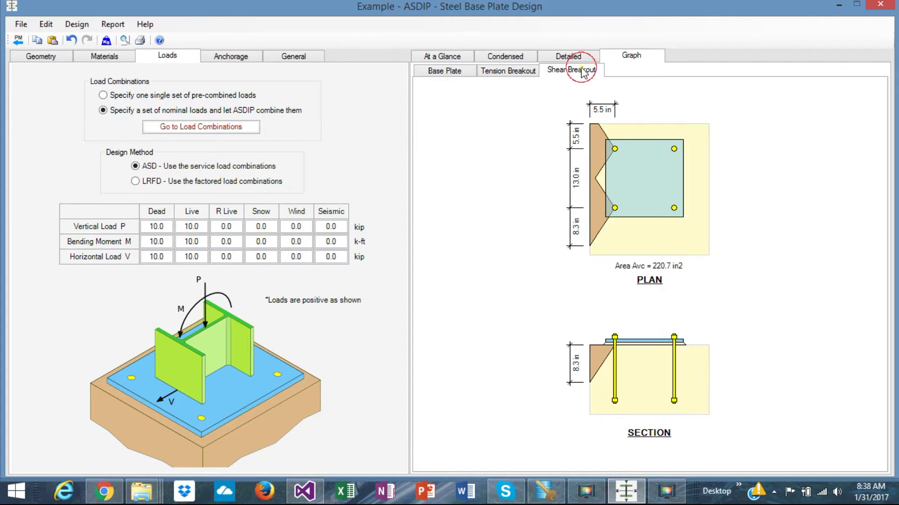
pyautogui.click(512, 72)
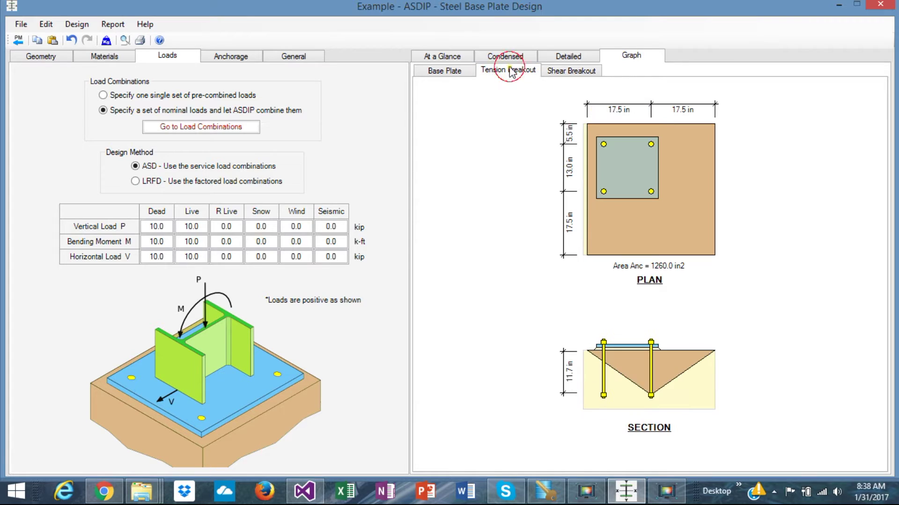
pyautogui.click(434, 74)
pyautogui.click(564, 70)
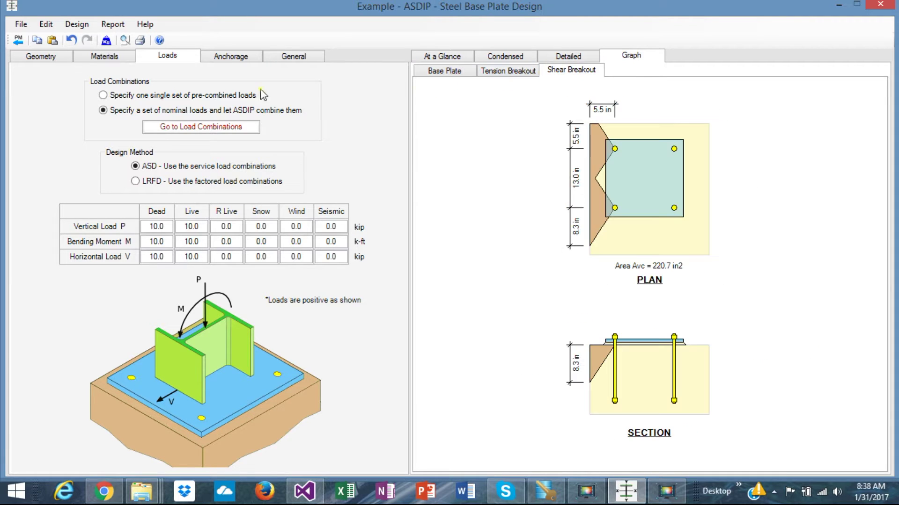
pyautogui.click(124, 40)
# Step: Preview all three pages of the condensed report, then close it and return to the Project Manager
pyautogui.click(410, 275)
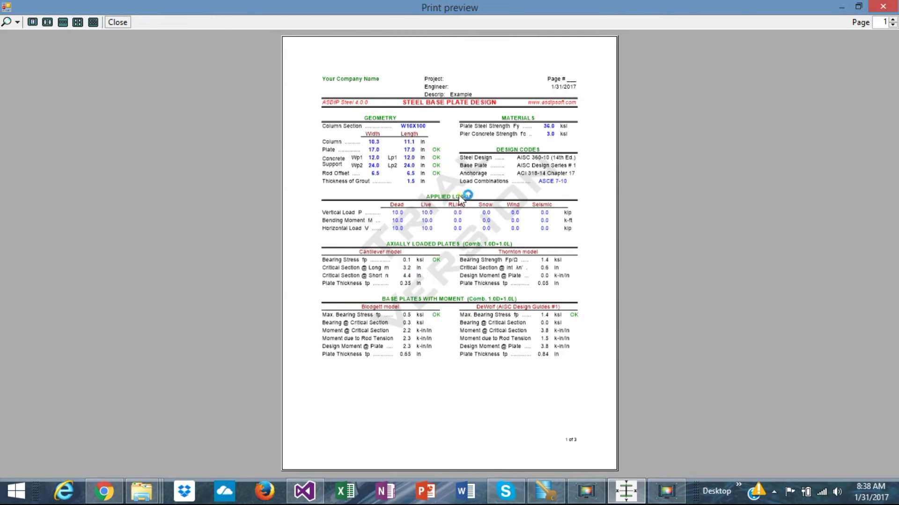
pyautogui.click(892, 19)
pyautogui.click(892, 19)
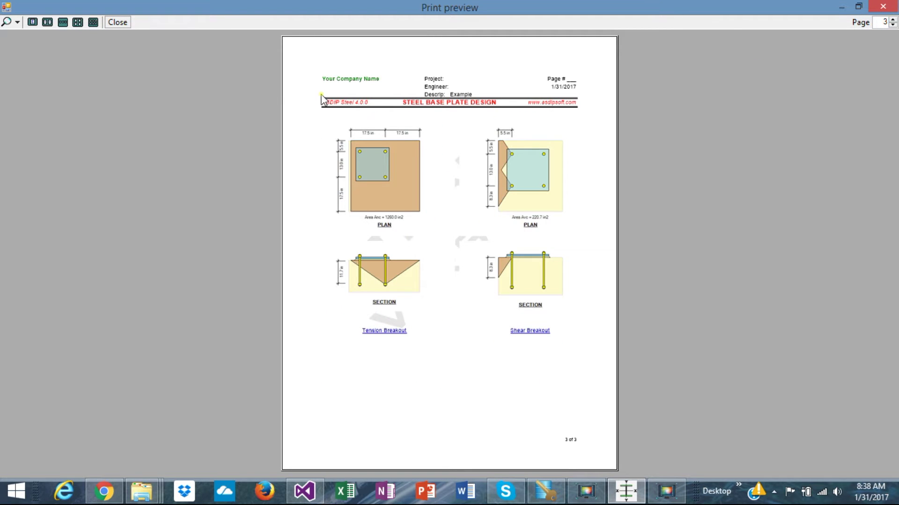
pyautogui.click(63, 23)
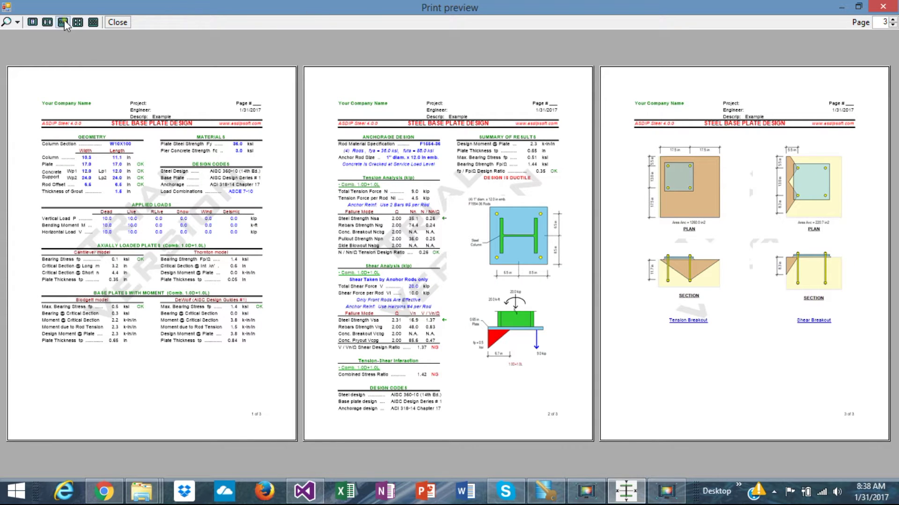
pyautogui.click(117, 23)
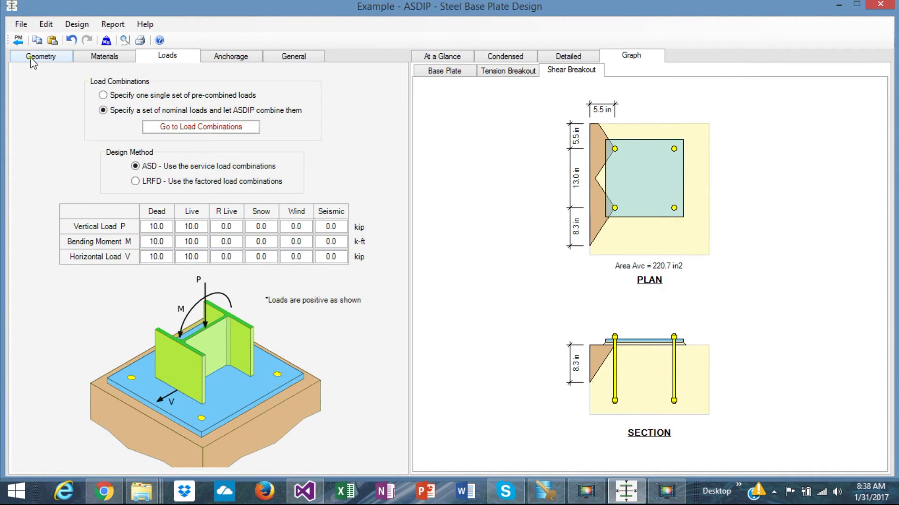
pyautogui.click(18, 41)
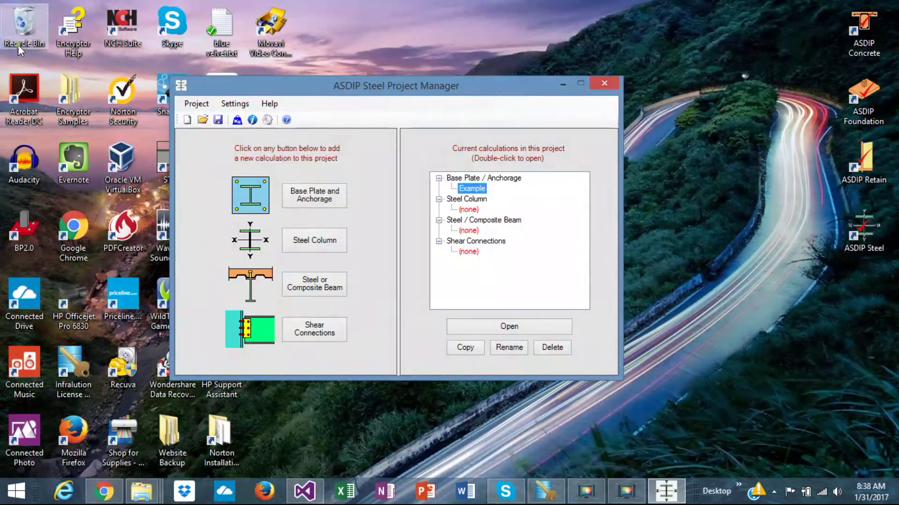
# Step: Add a Steel Column calculation named 'Example' and open its W10x54 column design
pyautogui.click(318, 248)
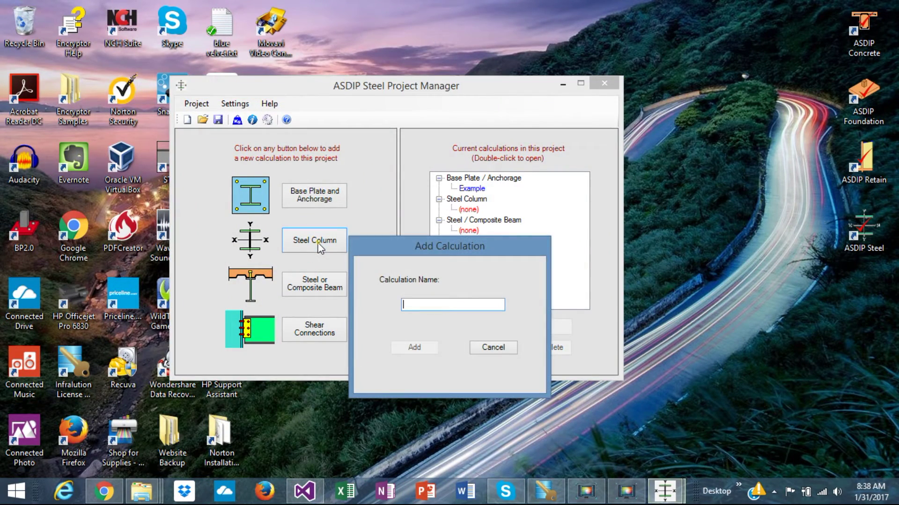
pyautogui.write('Example')
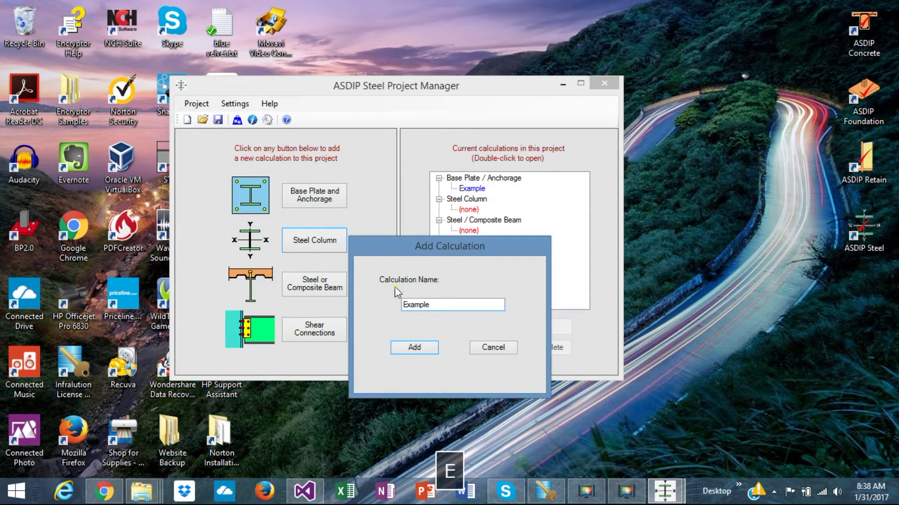
pyautogui.click(413, 348)
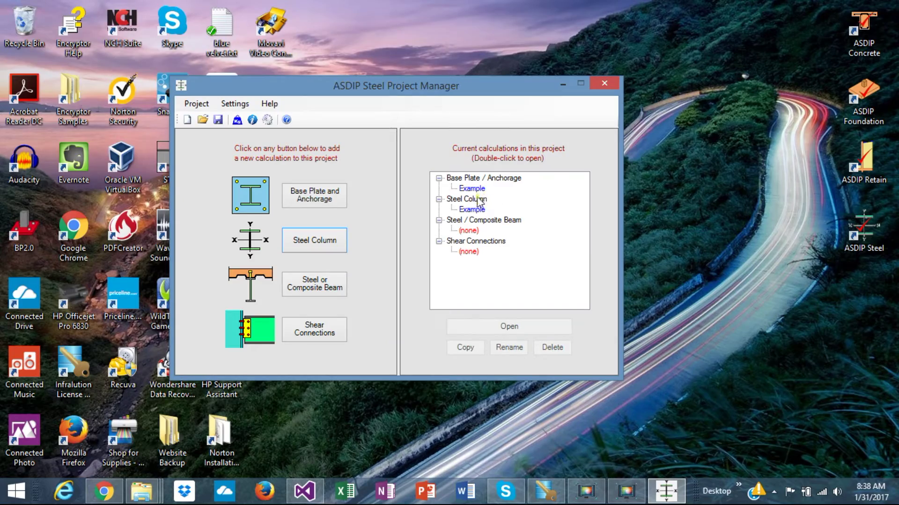
pyautogui.doubleClick(470, 211)
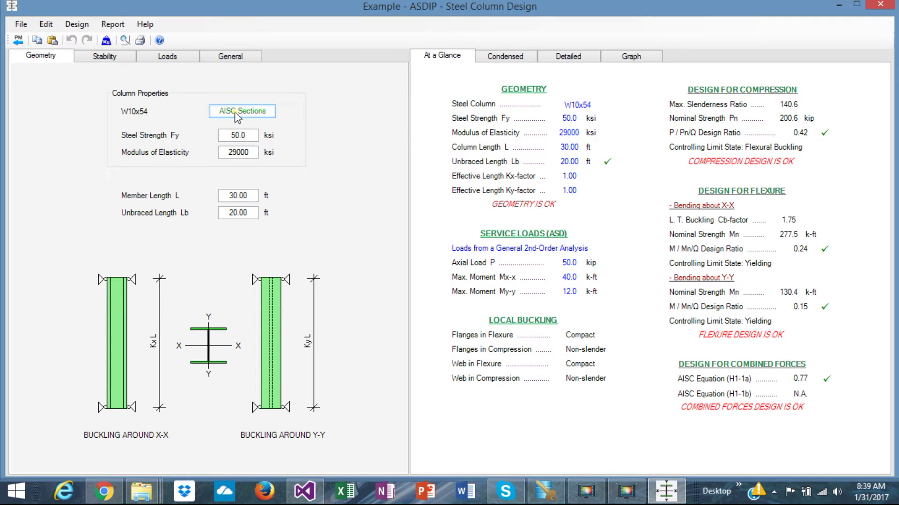
# Step: Set the column stability to the Effective Length Method for a non-sway column (K = 1.00)
pyautogui.click(103, 57)
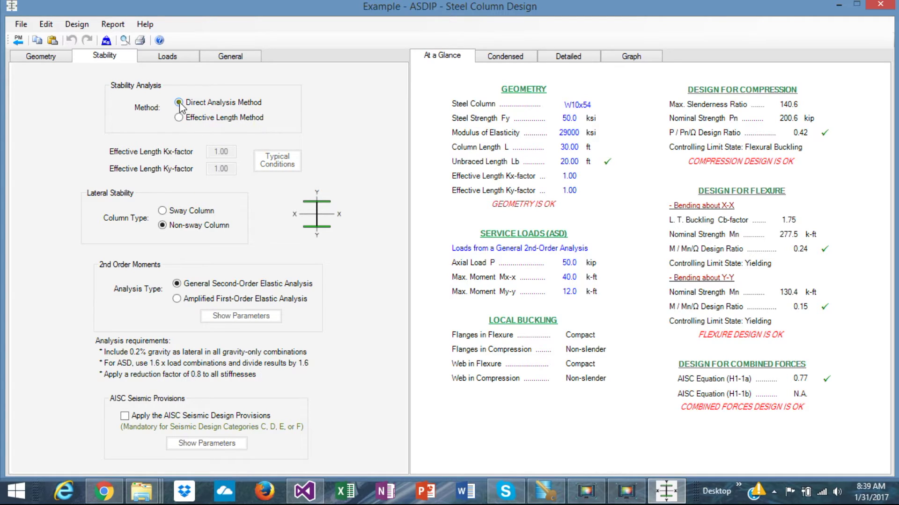
pyautogui.click(200, 120)
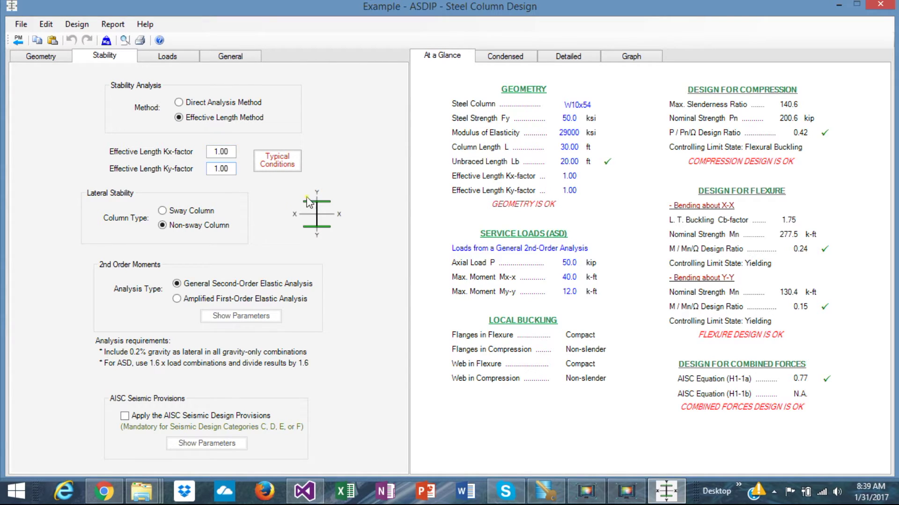
pyautogui.click(171, 226)
# Step: Switch the column to amplified first-order elastic analysis, leaving its parameters unchanged
pyautogui.click(177, 300)
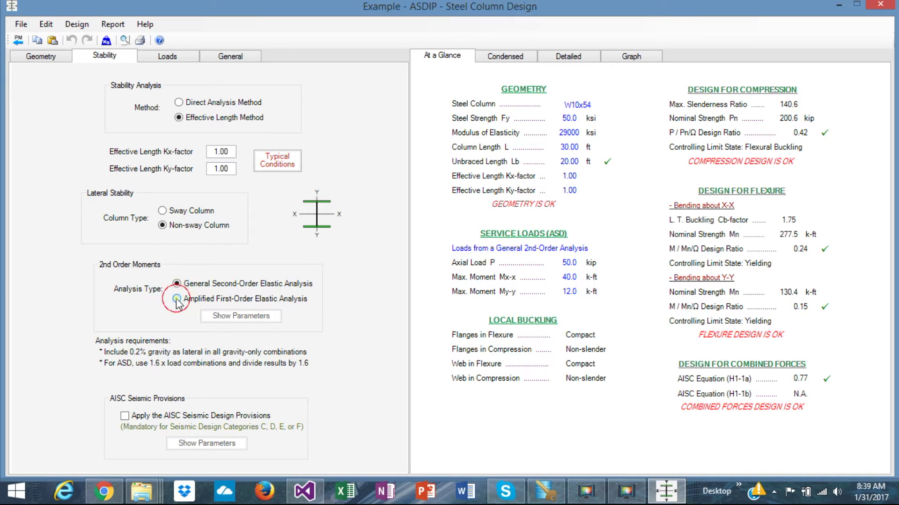
pyautogui.click(239, 317)
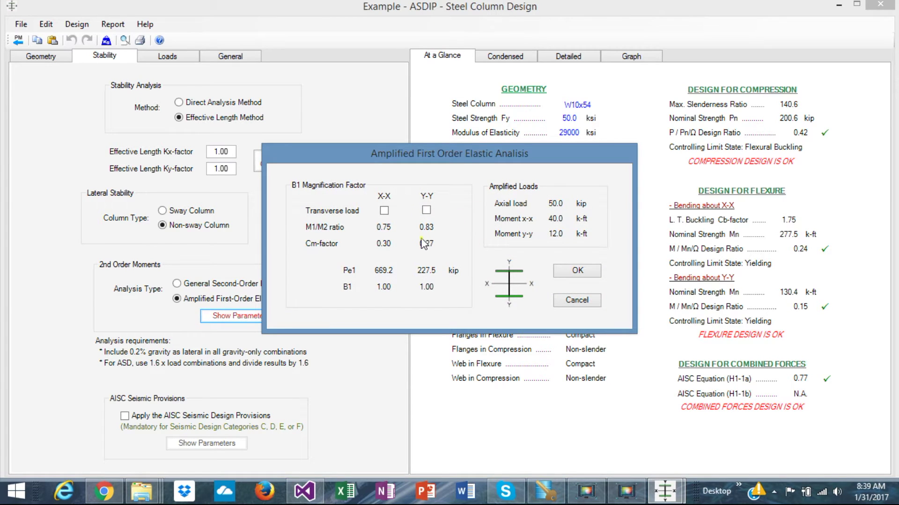
pyautogui.click(573, 300)
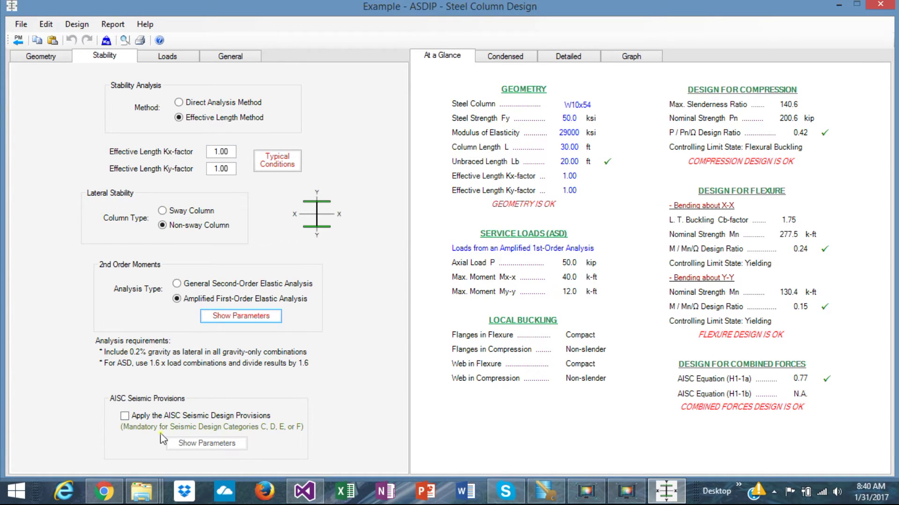
# Step: Apply the AISC seismic design provisions, keeping the seismic parameters unchanged, and show the column loads
pyautogui.click(131, 417)
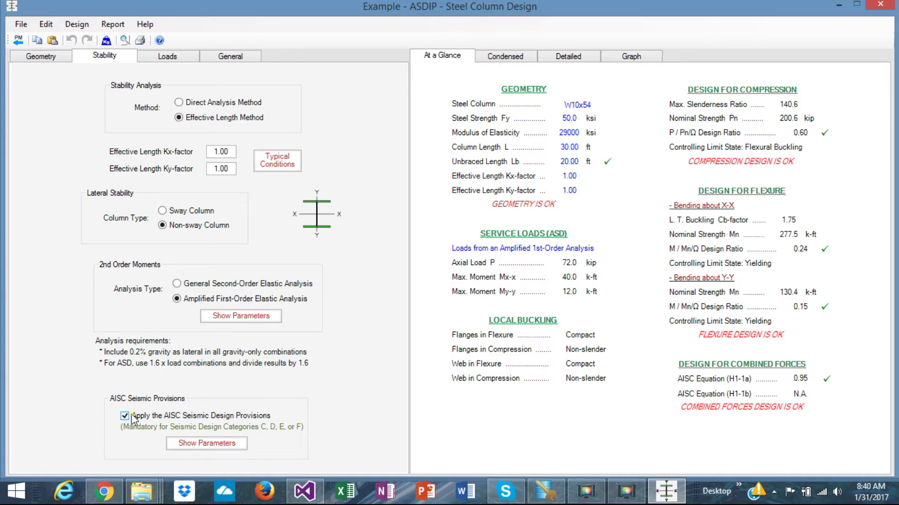
pyautogui.click(208, 445)
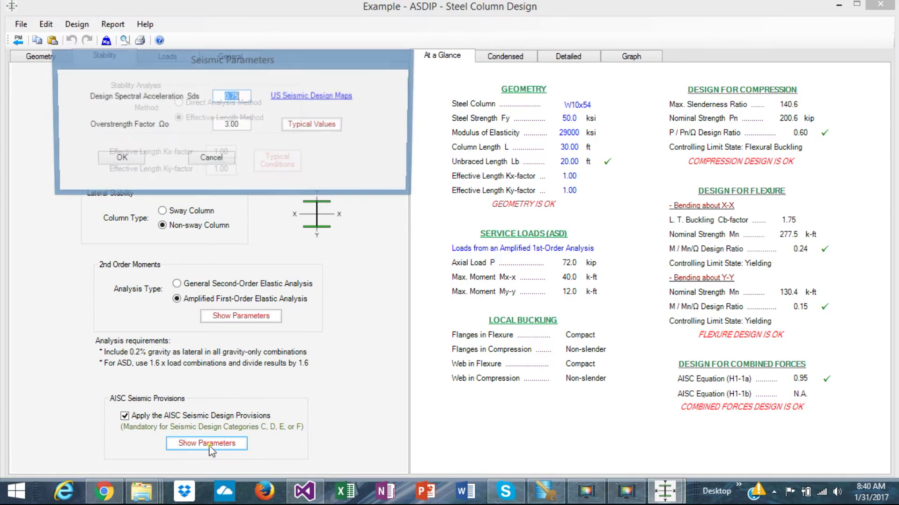
pyautogui.click(246, 96)
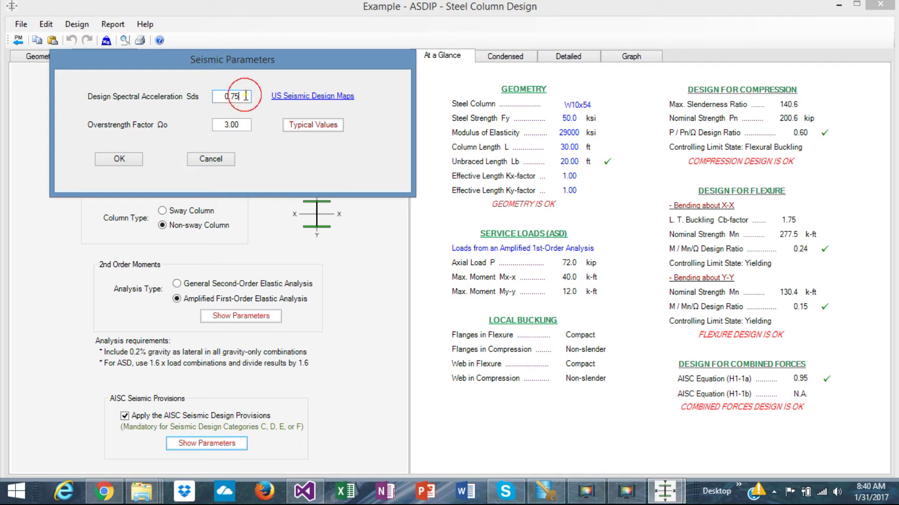
pyautogui.click(212, 161)
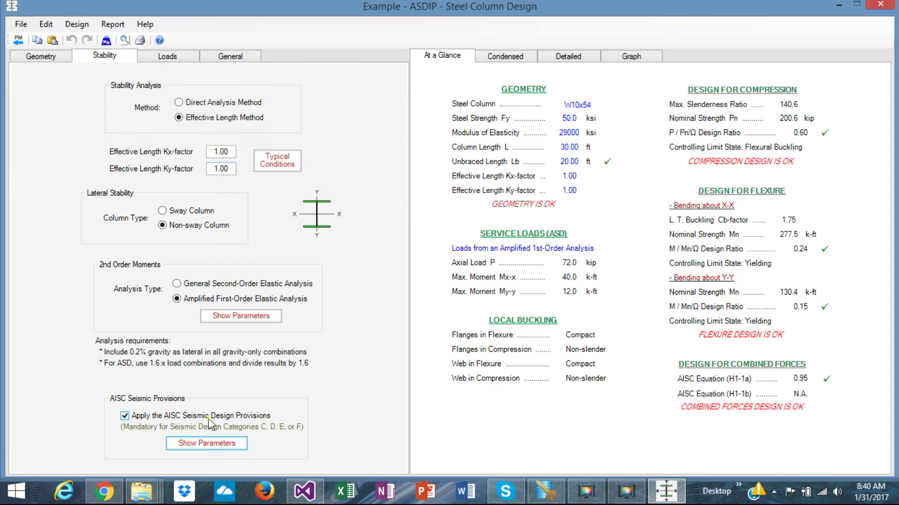
pyautogui.click(174, 56)
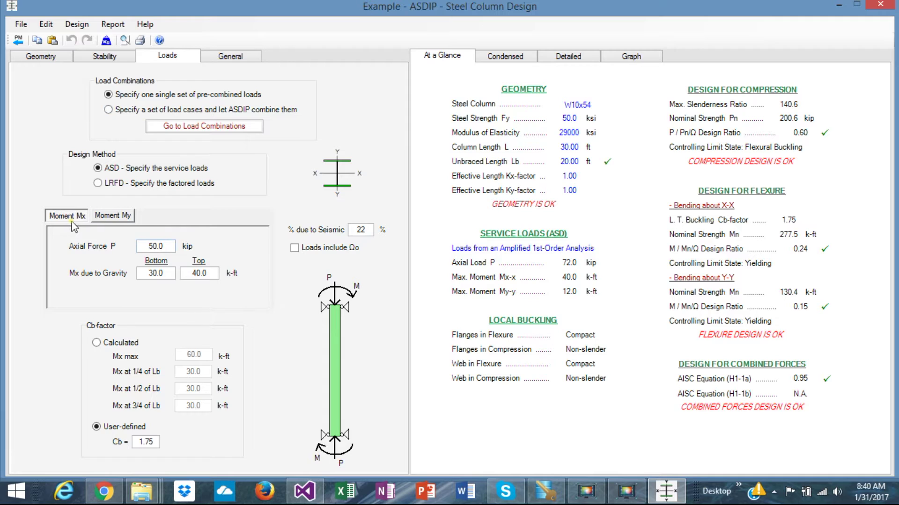
pyautogui.click(158, 110)
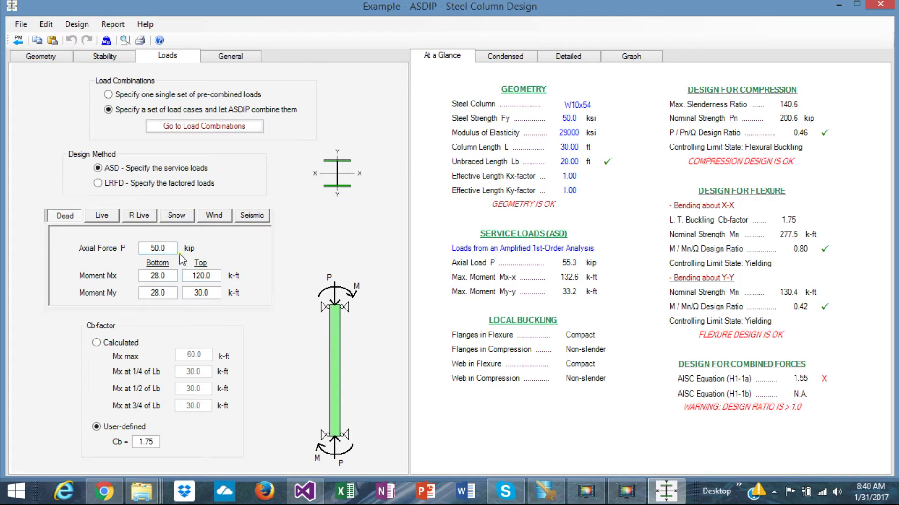
pyautogui.click(155, 97)
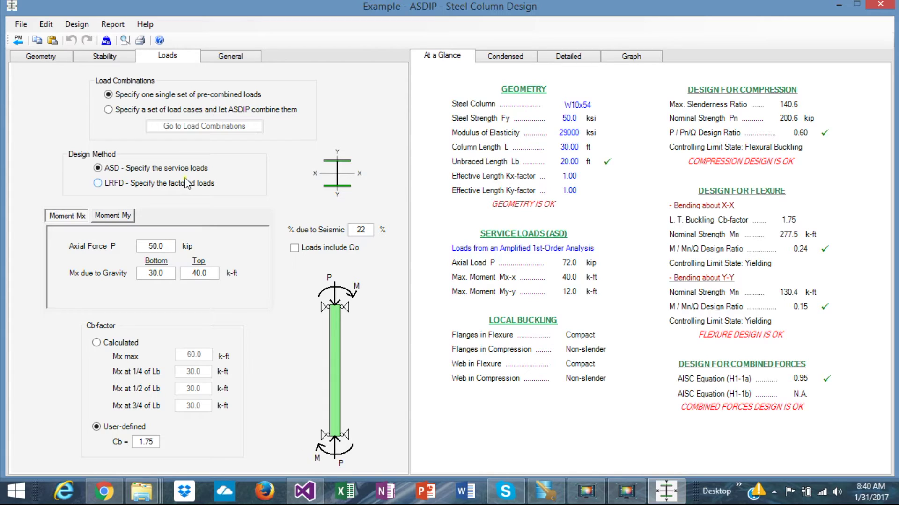
pyautogui.click(112, 109)
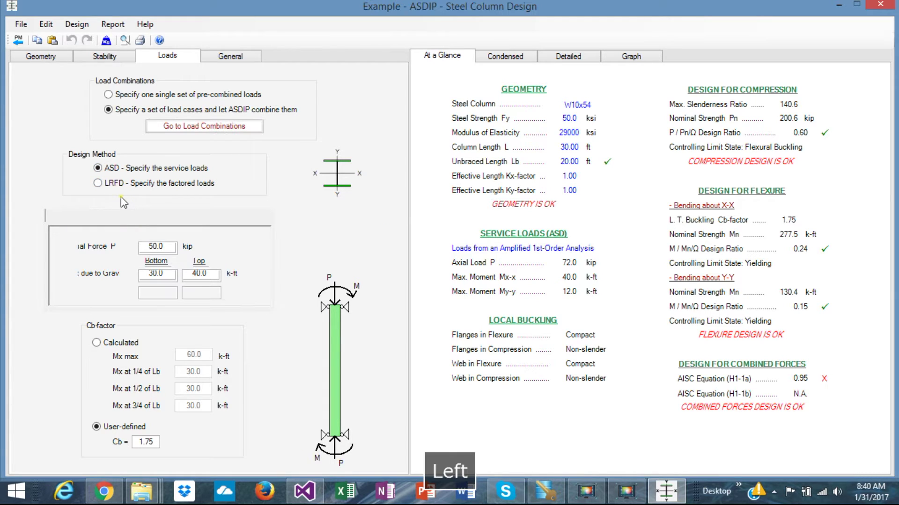
pyautogui.click(136, 96)
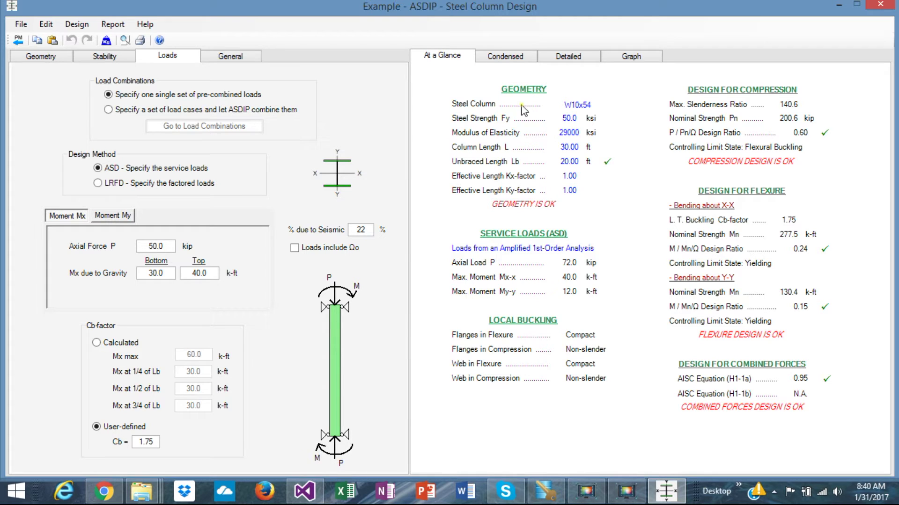
# Step: Look over the condensed column results and the top of the detailed calculations
pyautogui.click(508, 57)
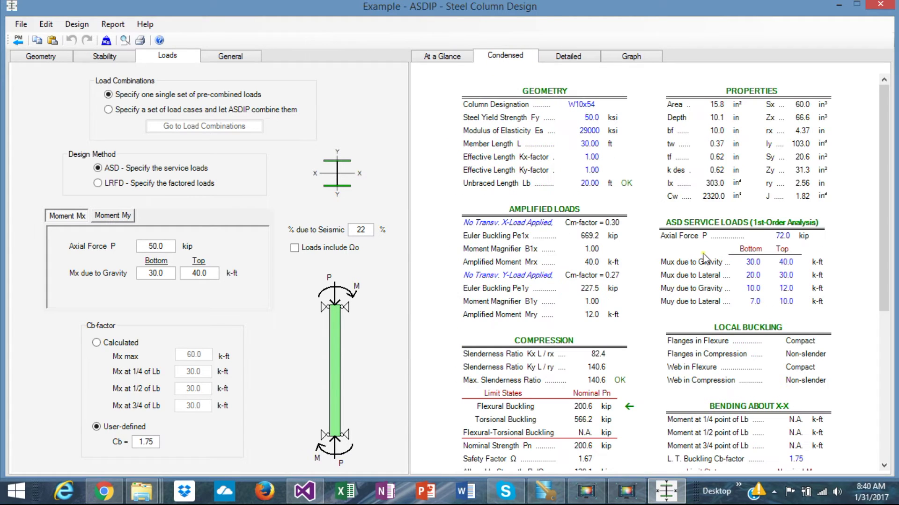
pyautogui.scroll(-5, 702, 281)
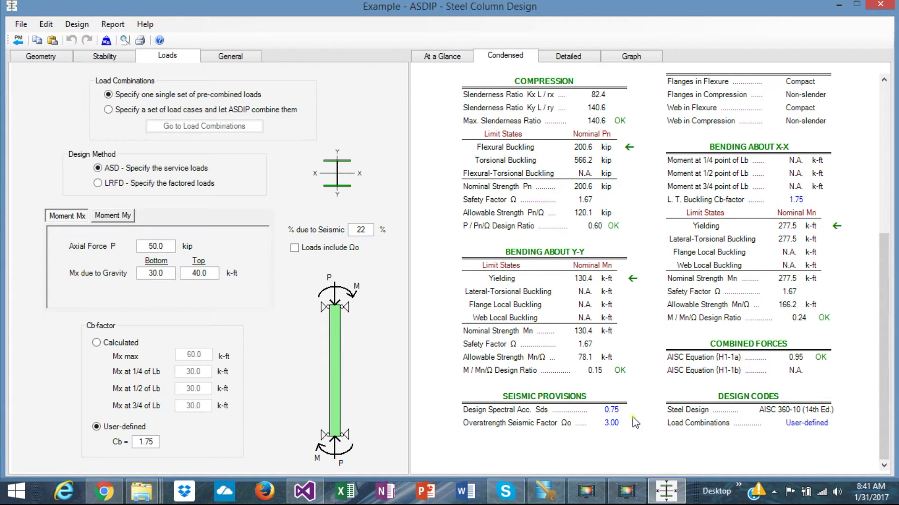
pyautogui.click(570, 58)
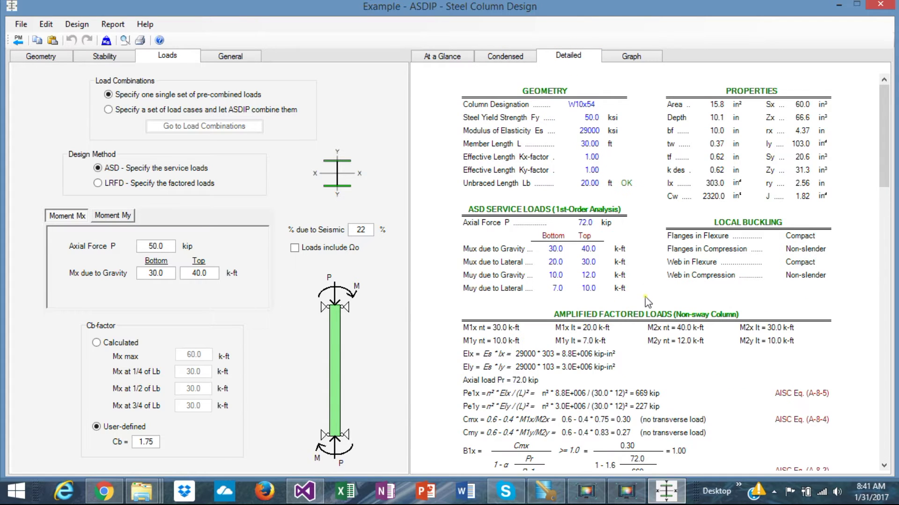
pyautogui.scroll(-7, 647, 302)
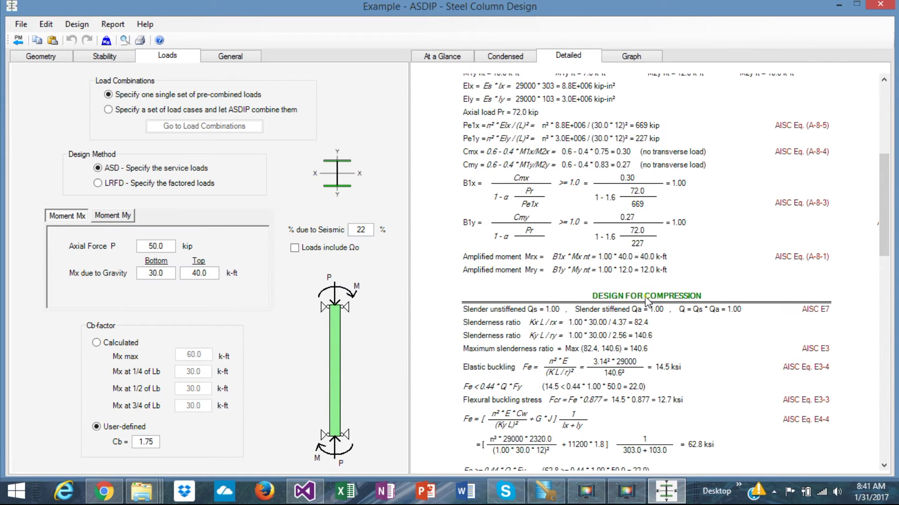
pyautogui.scroll(6, 647, 302)
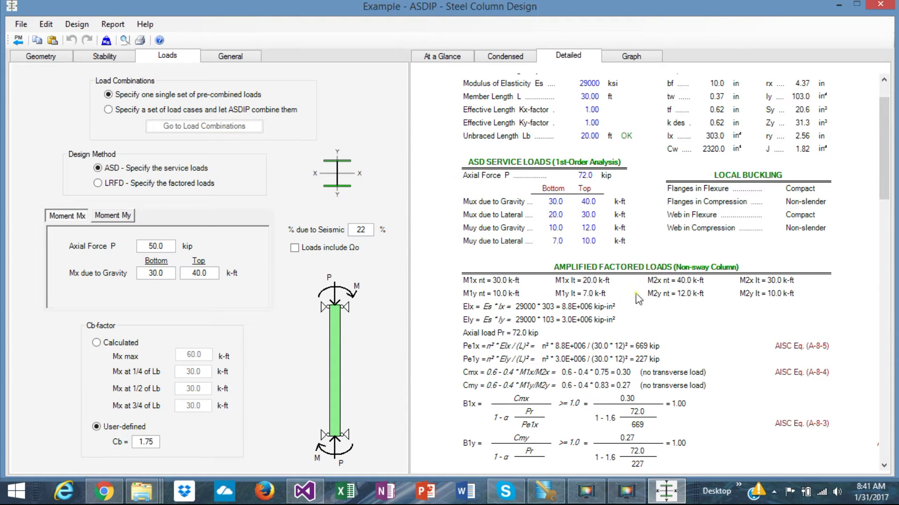
# Step: Read through the detailed report (compression 0.60, flexural 0.24/0.15) and open Print Preview
pyautogui.scroll(-10, 666, 309)
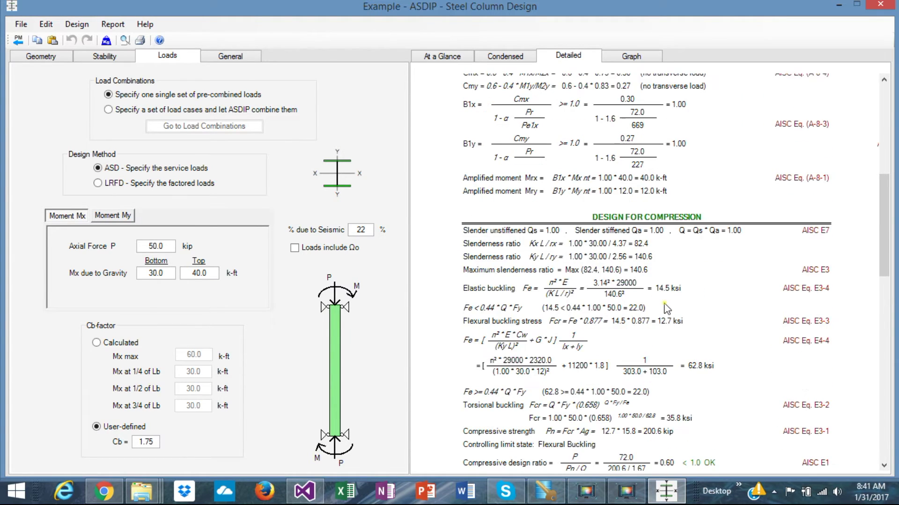
pyautogui.scroll(-8, 667, 309)
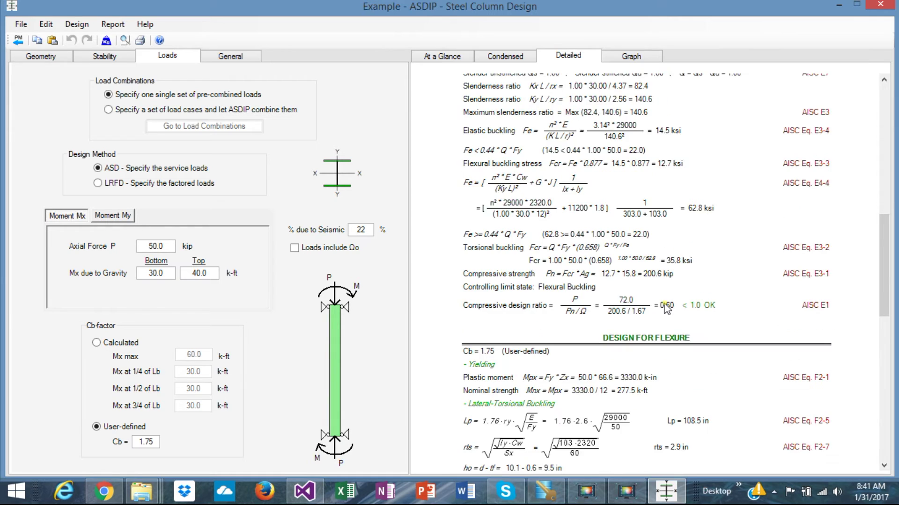
pyautogui.scroll(-6, 667, 308)
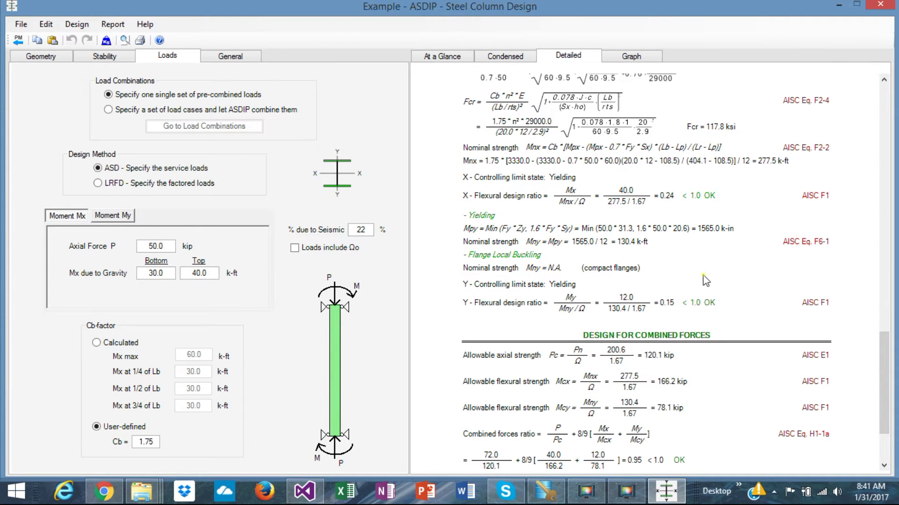
pyautogui.scroll(-5, 705, 280)
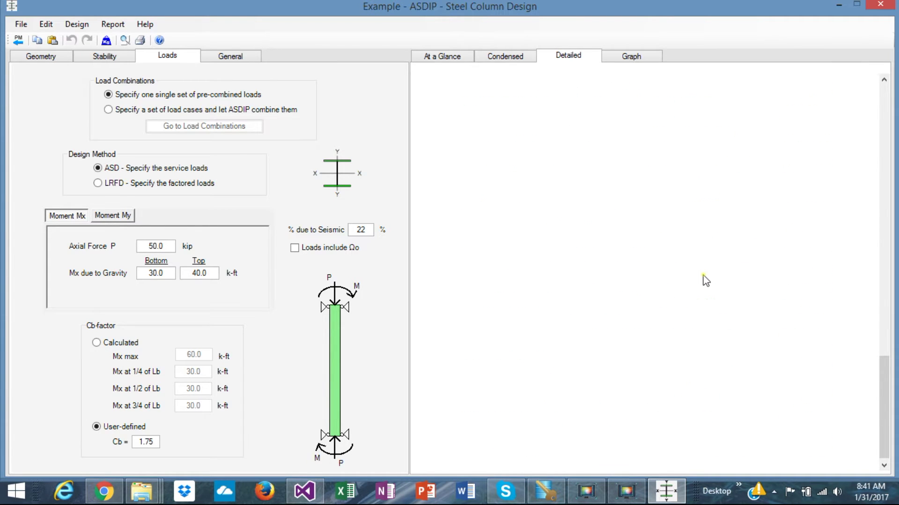
pyautogui.click(112, 24)
pyautogui.click(146, 39)
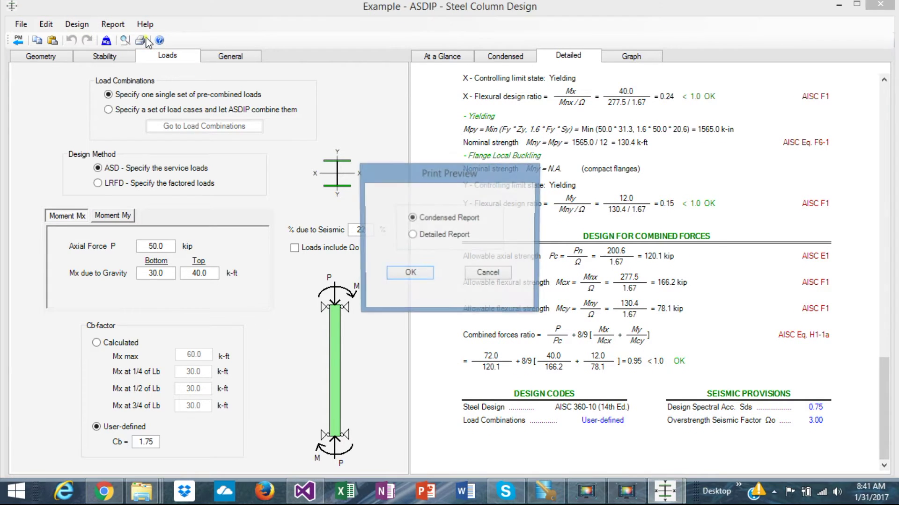
# Step: Preview the Detailed Report with all four pages displayed at once
pyautogui.click(426, 234)
pyautogui.click(412, 275)
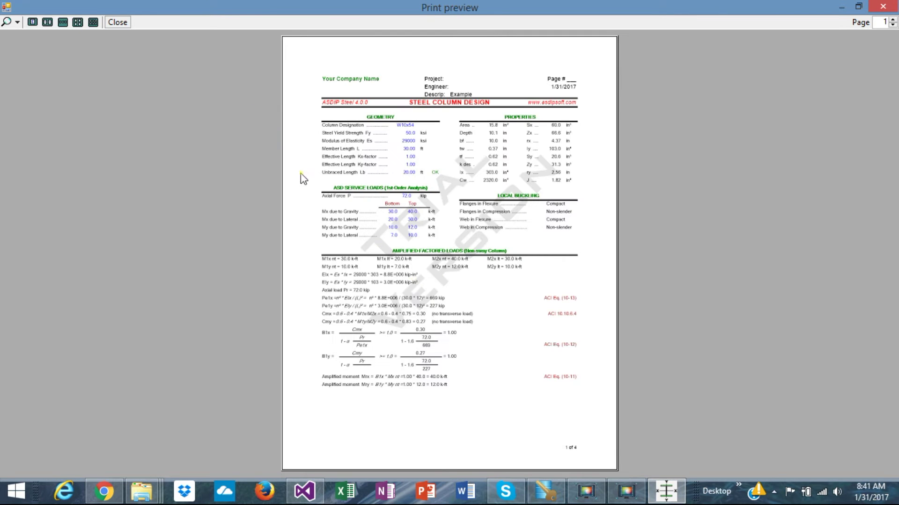
pyautogui.click(77, 22)
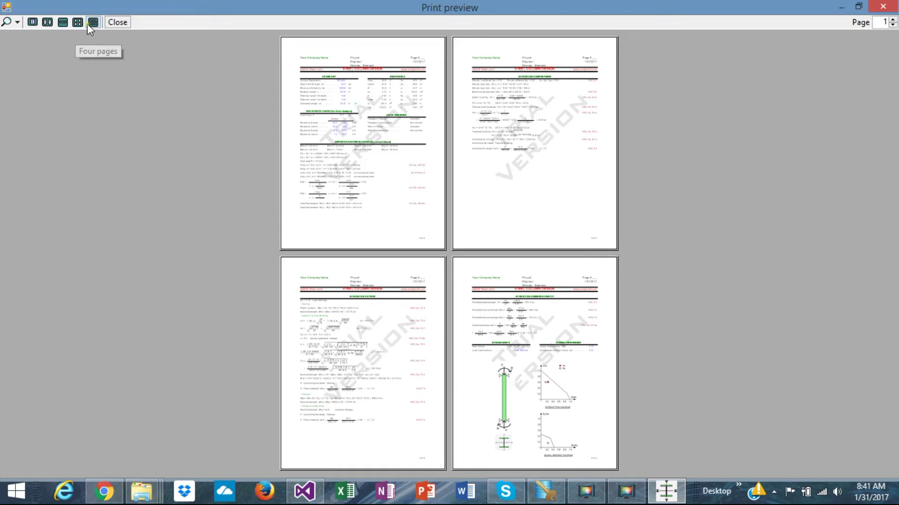
# Step: Page through the report one page at a time to page 4, then close the preview
pyautogui.click(34, 22)
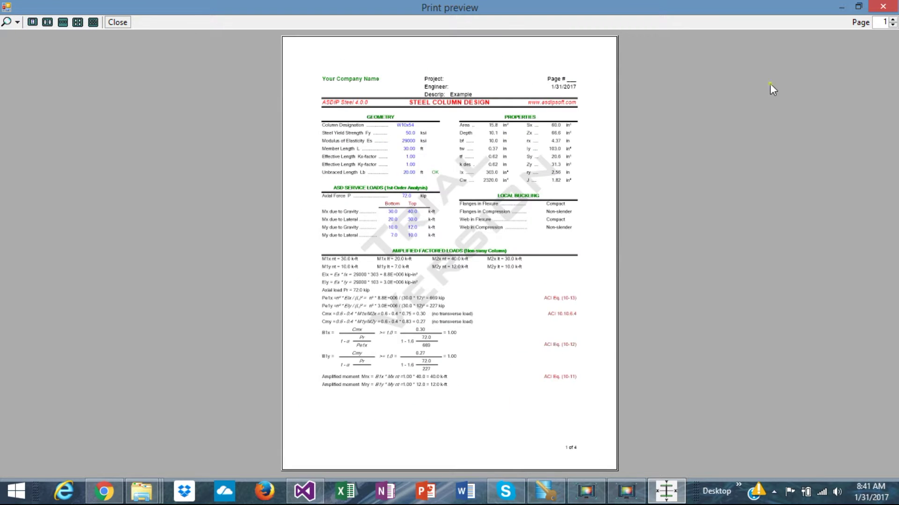
pyautogui.click(893, 21)
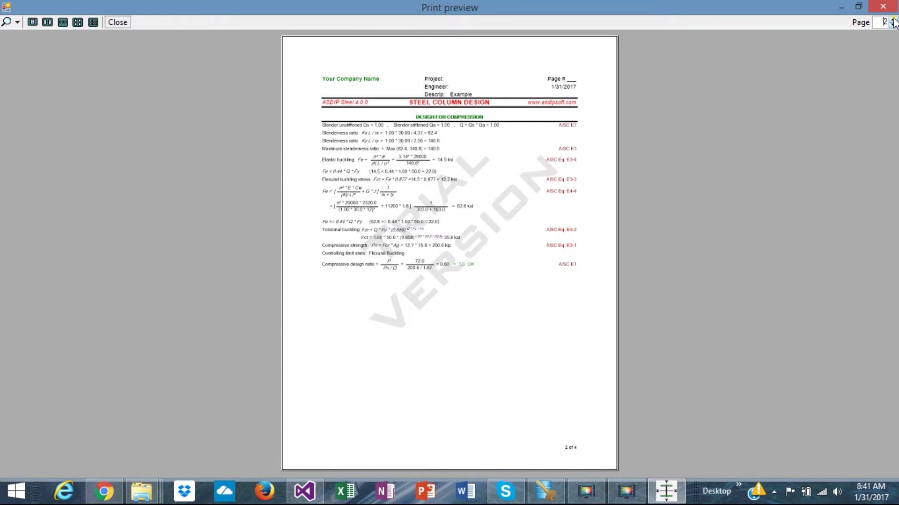
pyautogui.click(892, 20)
pyautogui.click(893, 20)
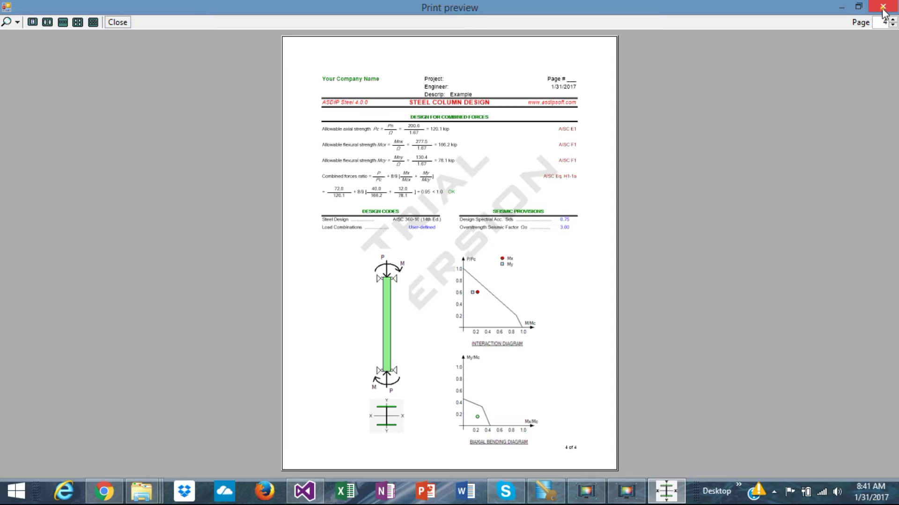
pyautogui.click(883, 7)
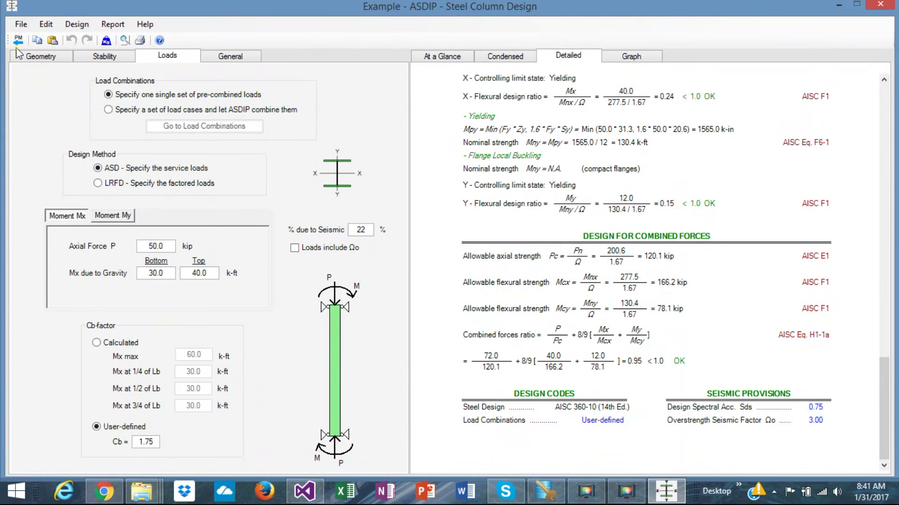
# Step: Add a Steel / Composite Beam calculation named 'Example' in the project manager and open it
pyautogui.click(17, 39)
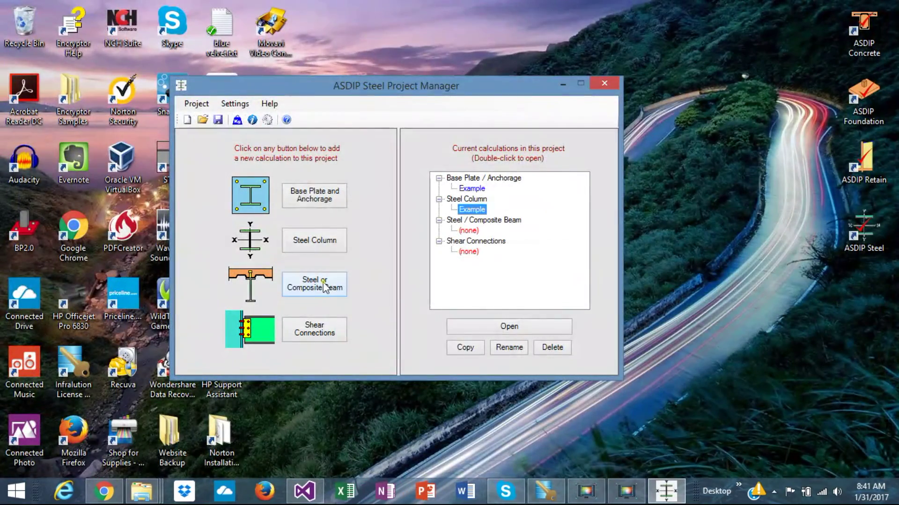
pyautogui.click(320, 291)
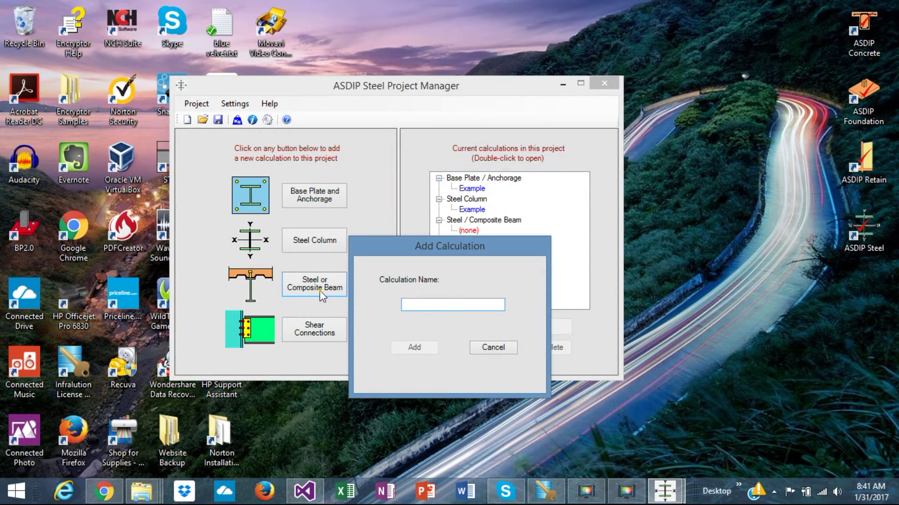
pyautogui.write('Example')
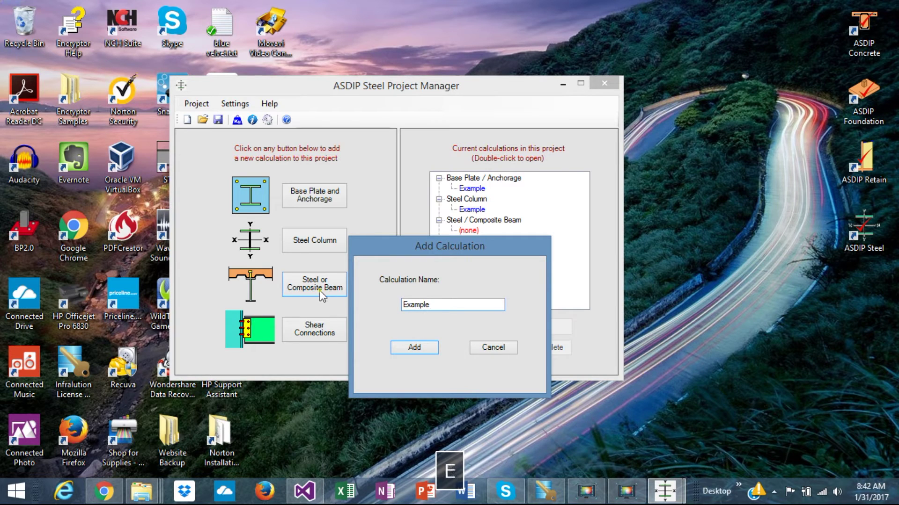
pyautogui.click(415, 348)
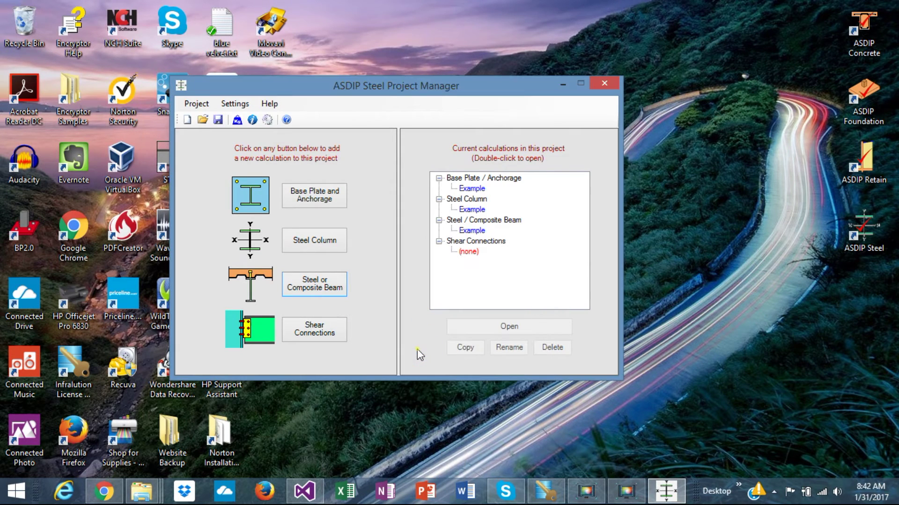
pyautogui.click(472, 231)
pyautogui.doubleClick(472, 231)
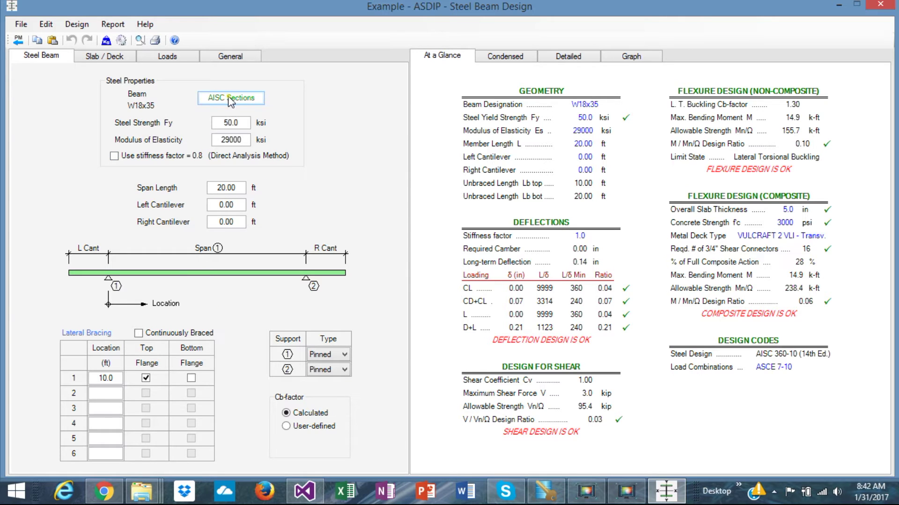
# Step: Browse the AISC sections database without changing the W18x35, then display shear and moment diagrams
pyautogui.click(241, 100)
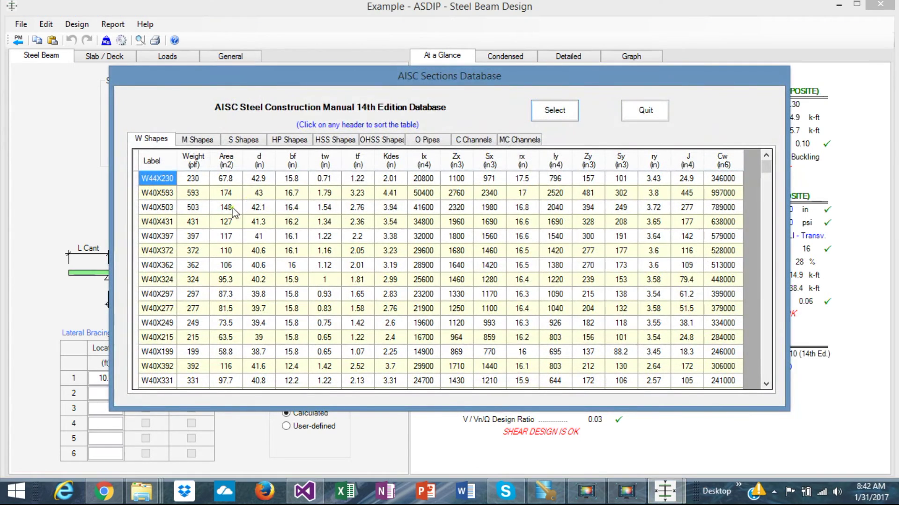
pyautogui.click(645, 112)
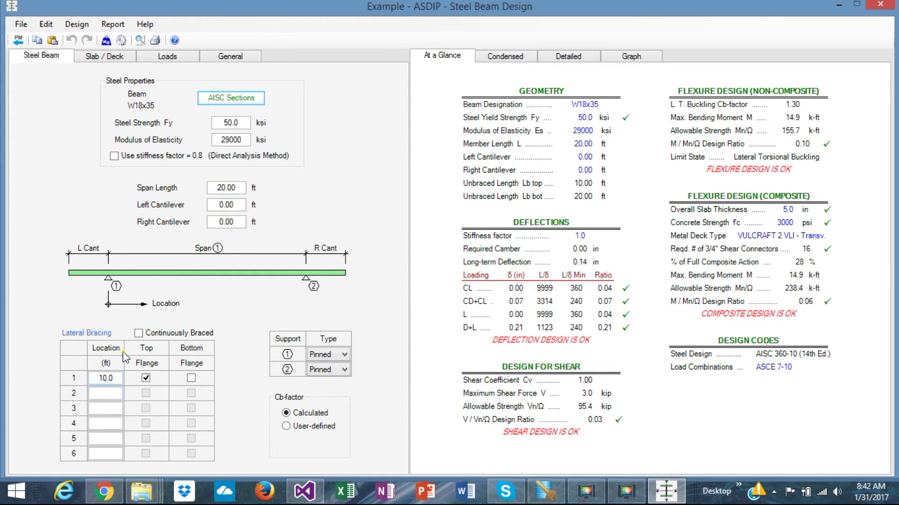
pyautogui.click(631, 56)
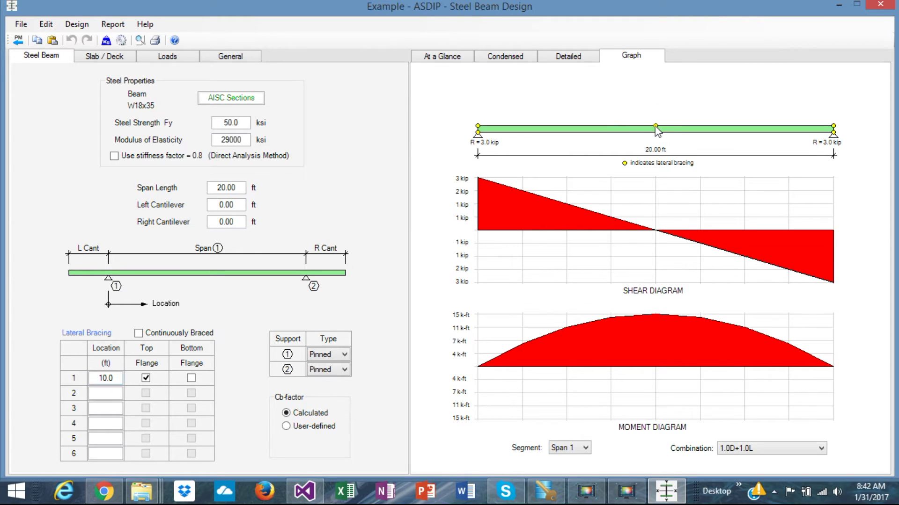
# Step: Add a second top-flange lateral brace at 15.0 ft
pyautogui.click(107, 393)
pyautogui.write('15')
pyautogui.press('Return')
# Step: On Slab / Deck, toggle composite action off and on and keep the beam Interior
pyautogui.click(106, 60)
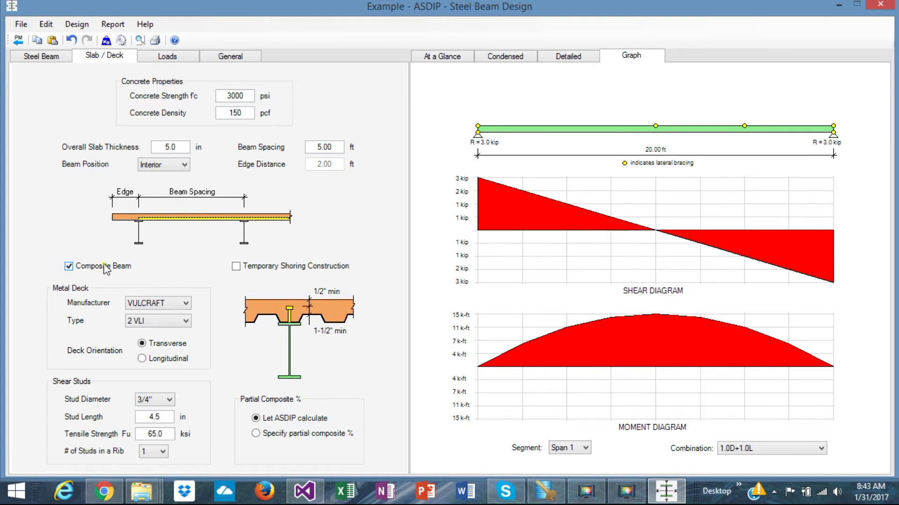
pyautogui.click(69, 267)
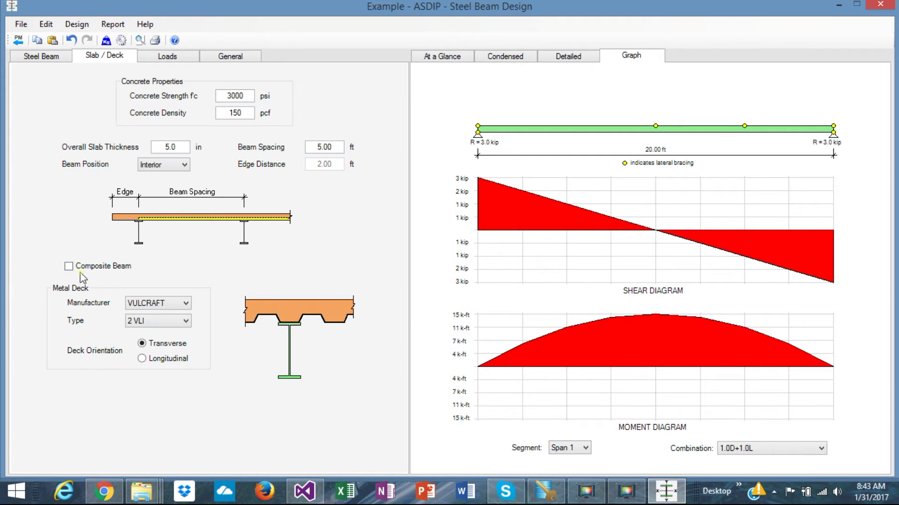
pyautogui.click(69, 267)
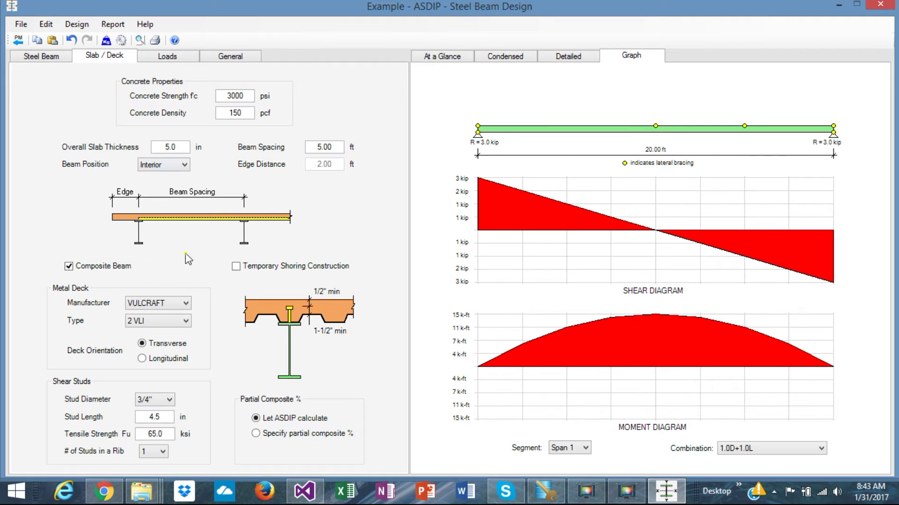
pyautogui.click(185, 172)
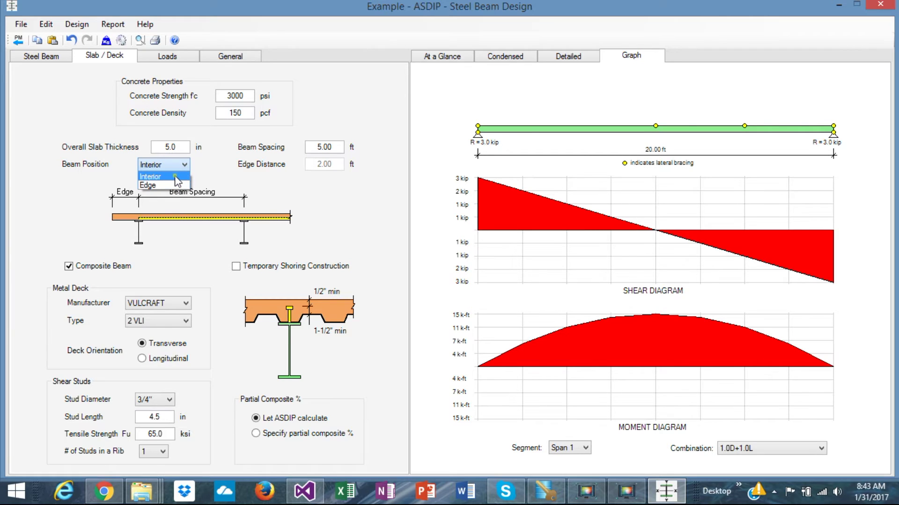
pyautogui.click(176, 178)
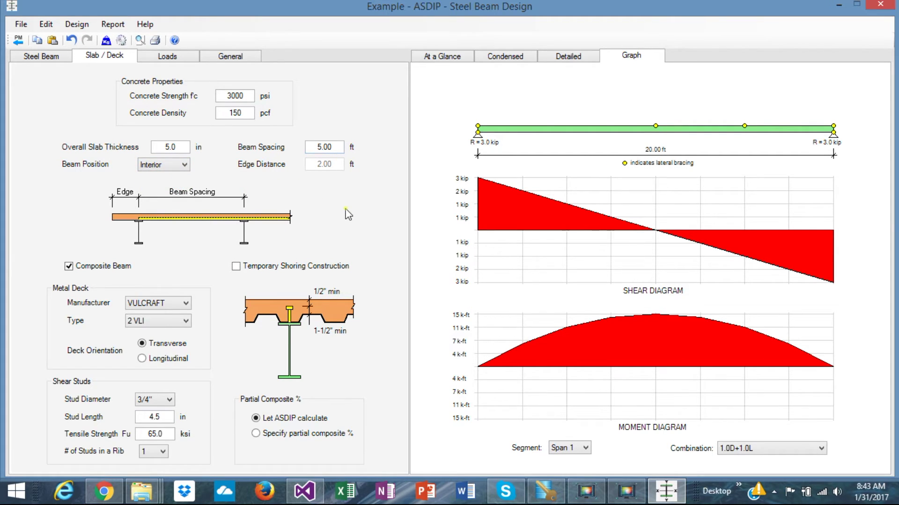
# Step: Keep the loads as ASDIP-combined load cases and check the concentrated load and end moment tables
pyautogui.click(168, 57)
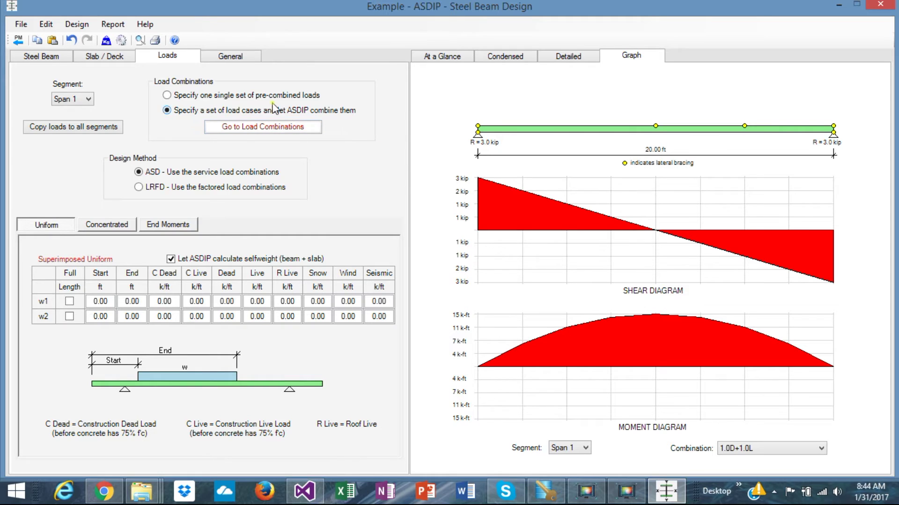
pyautogui.click(242, 96)
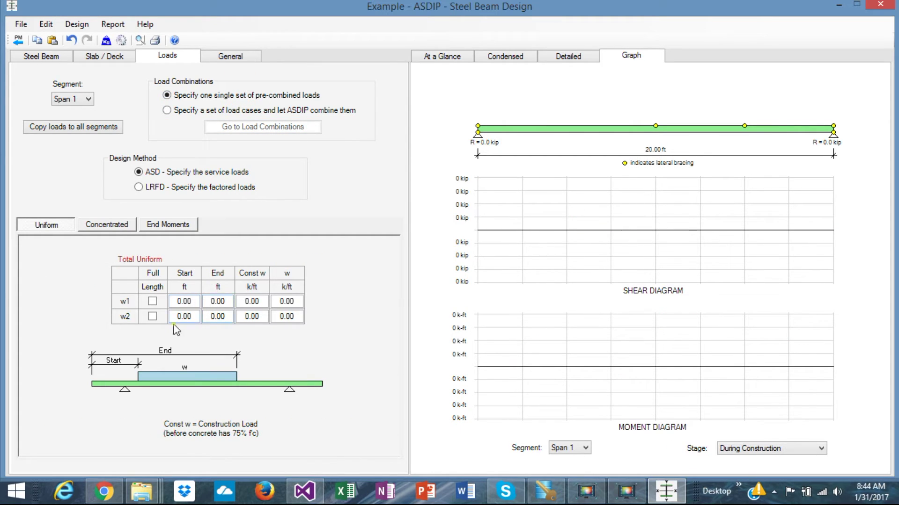
pyautogui.click(224, 111)
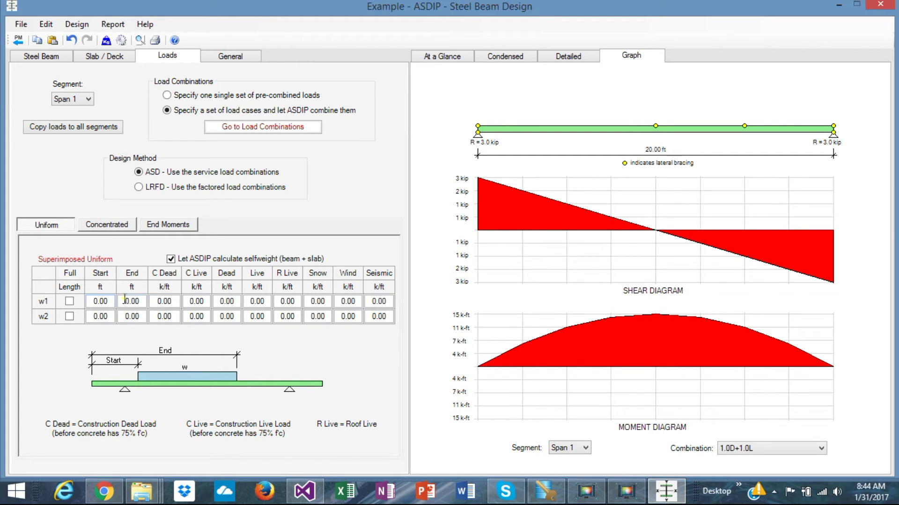
pyautogui.click(117, 225)
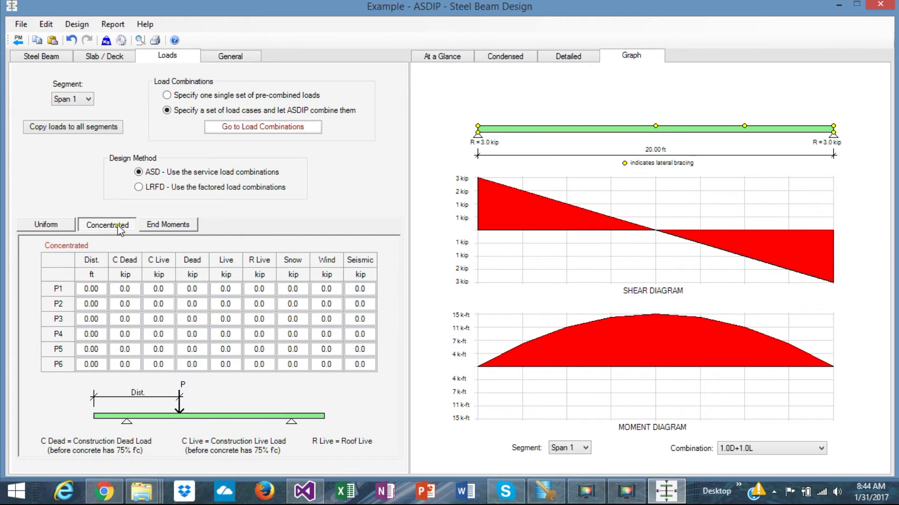
pyautogui.click(183, 229)
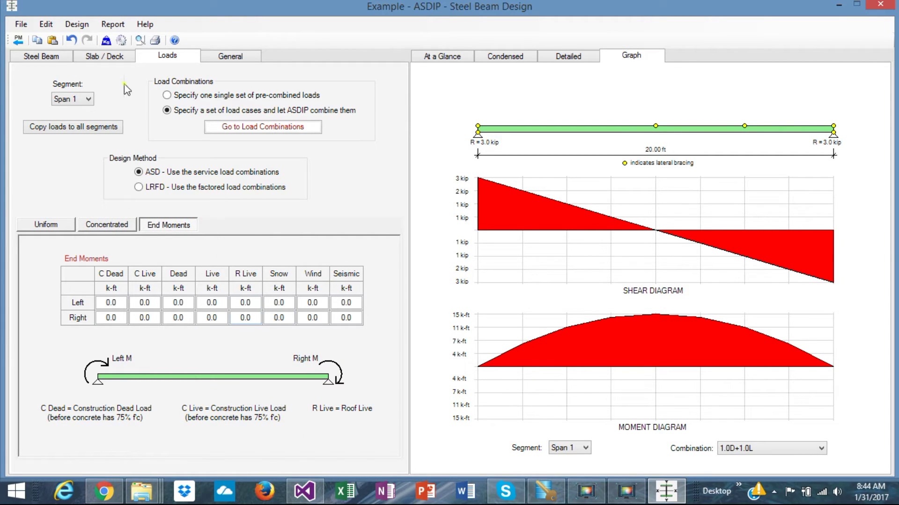
pyautogui.click(40, 58)
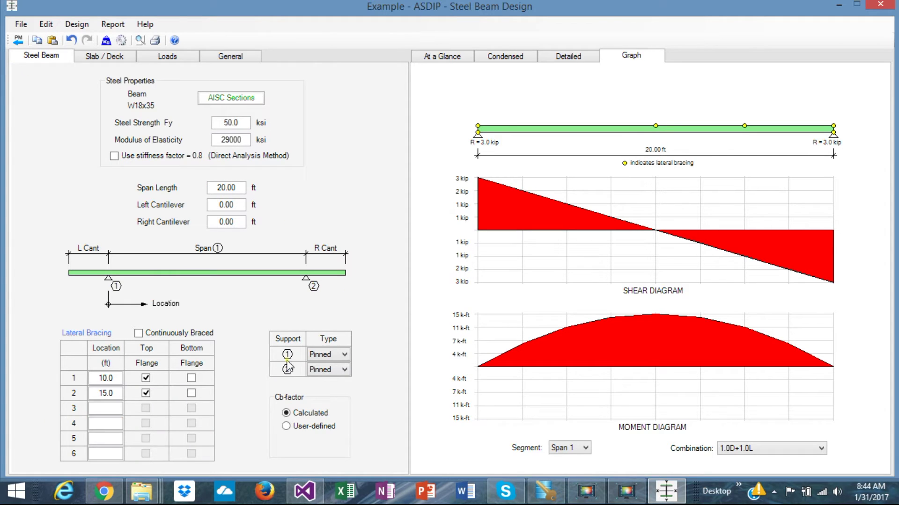
# Step: Make support 2 Fixed, giving reactions 2.2 and 3.7 kip, and check the Detailed and At a Glance results
pyautogui.click(345, 370)
pyautogui.click(334, 389)
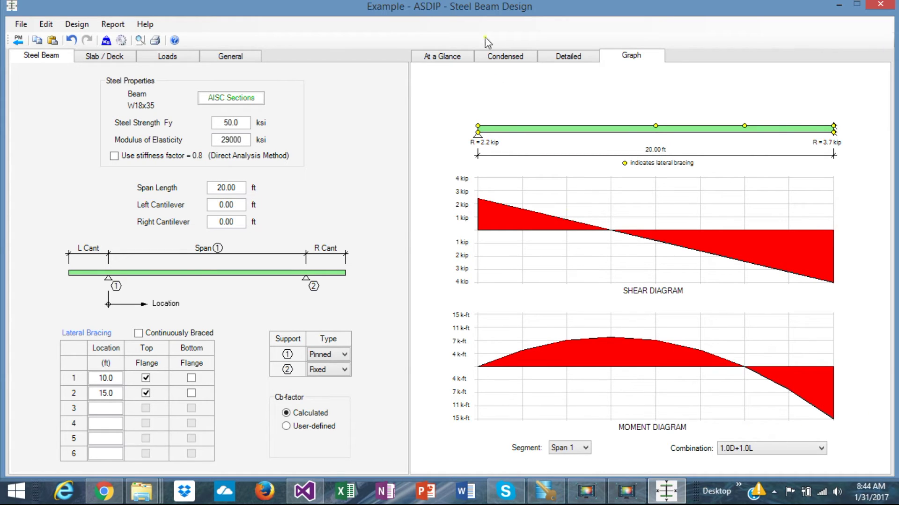
pyautogui.click(568, 58)
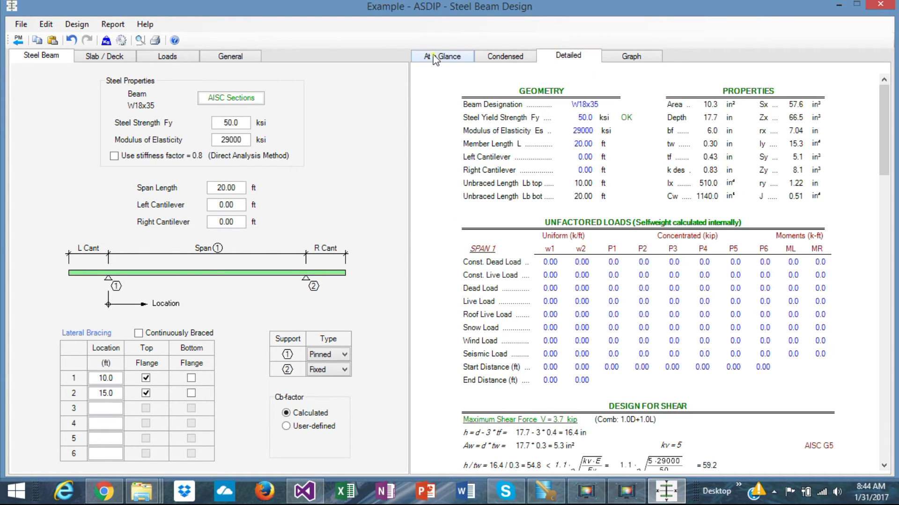
pyautogui.click(435, 57)
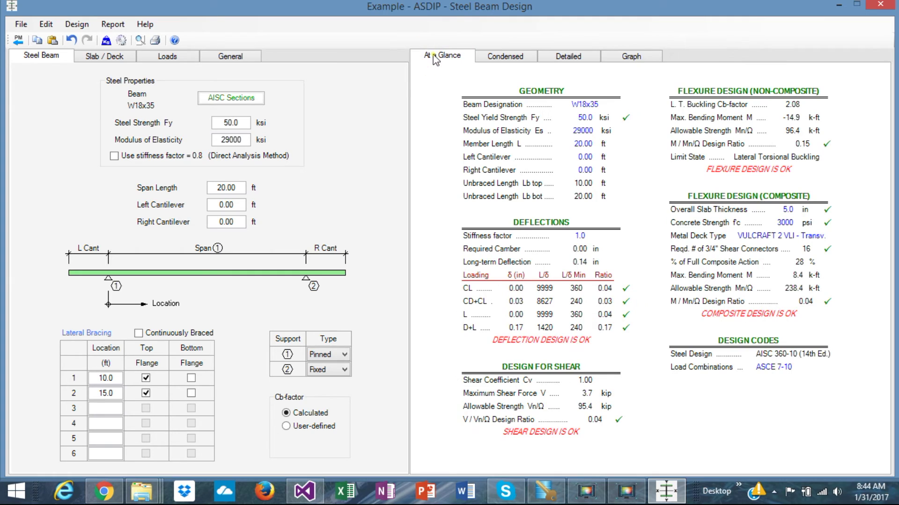
pyautogui.click(83, 26)
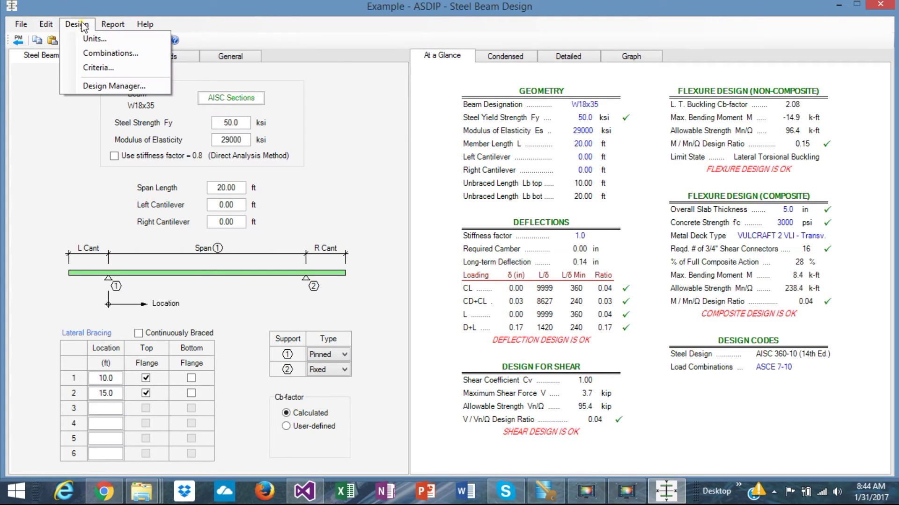
pyautogui.click(99, 68)
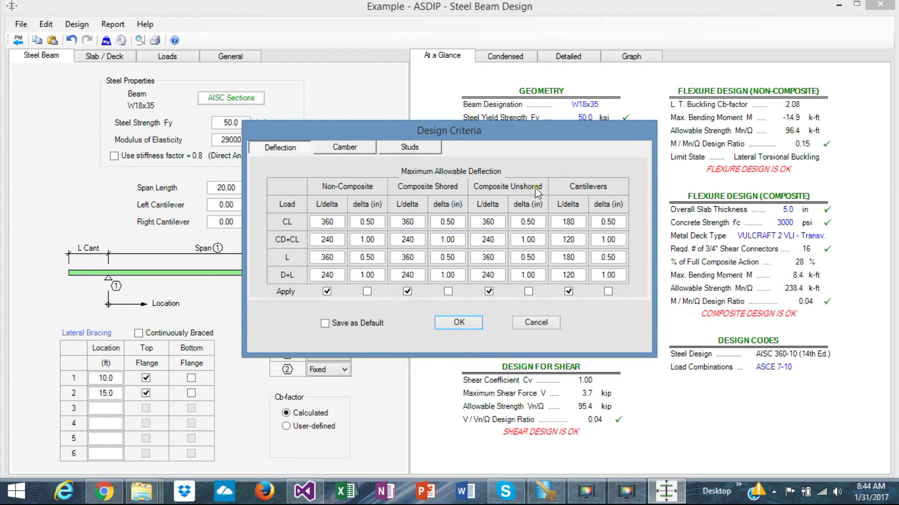
pyautogui.click(340, 148)
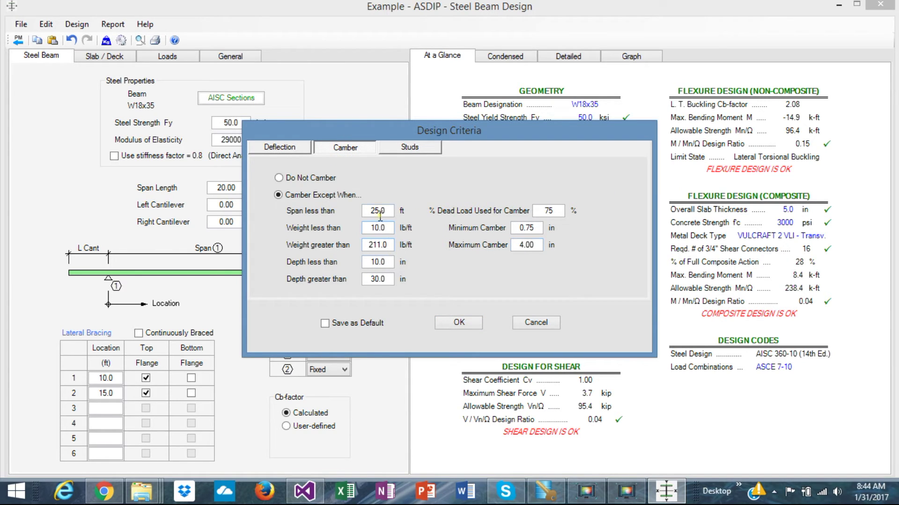
pyautogui.click(395, 146)
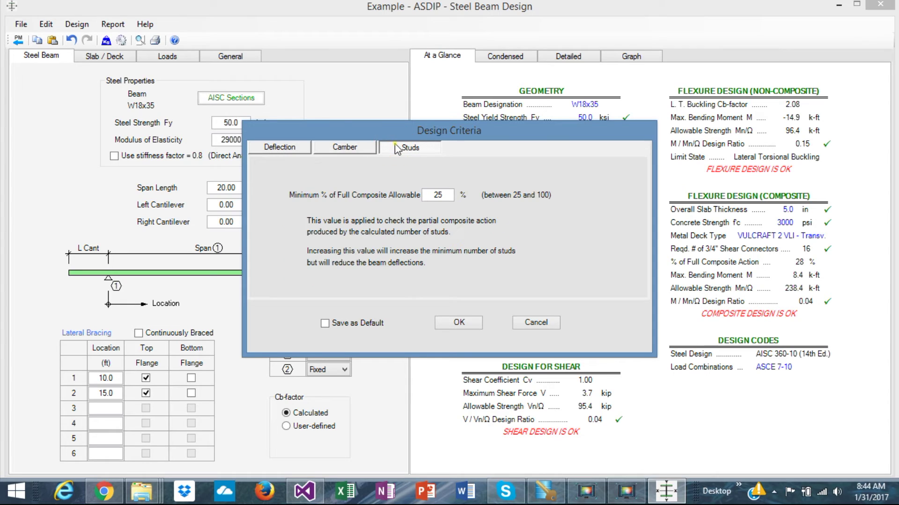
pyautogui.click(543, 328)
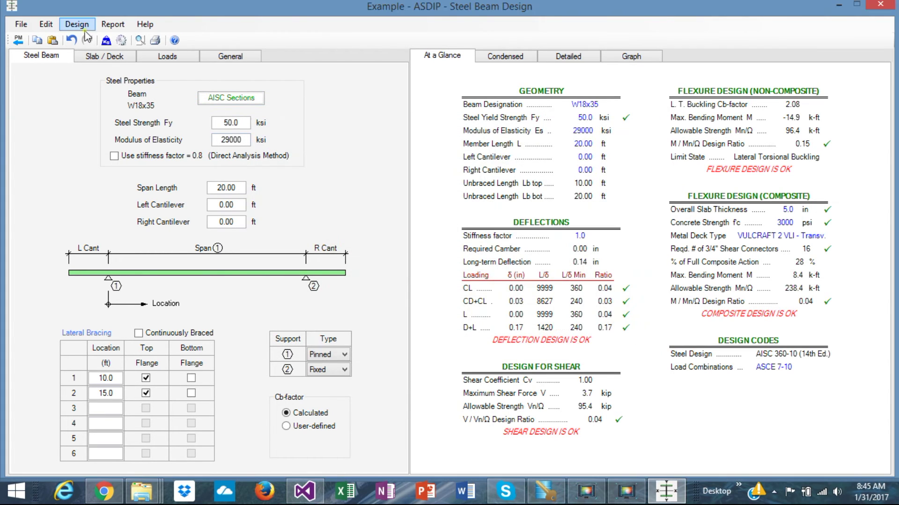
pyautogui.click(82, 27)
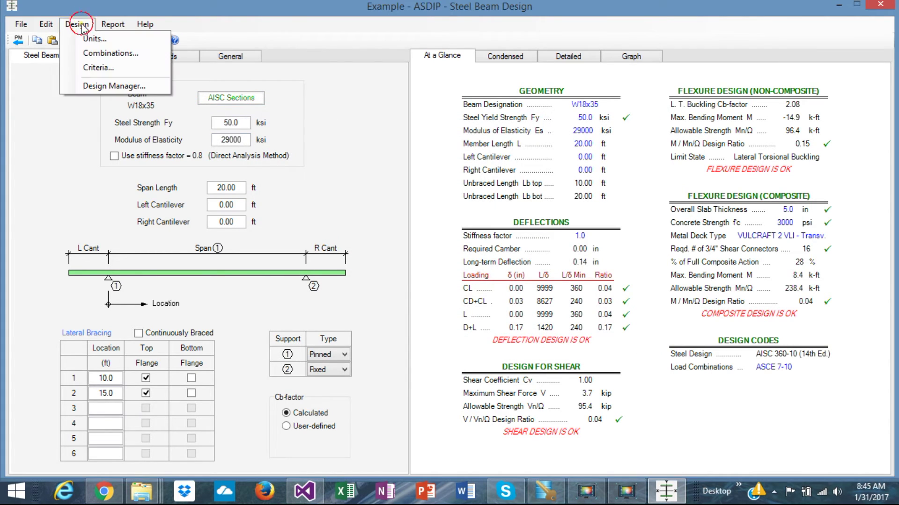
# Step: Use the Design Manager's section search to make W12X16 the beam section
pyautogui.click(117, 86)
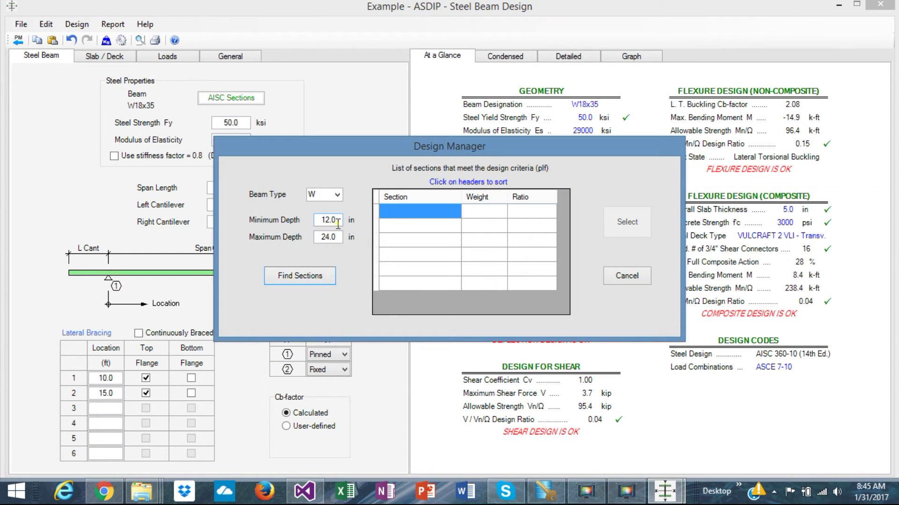
pyautogui.click(298, 280)
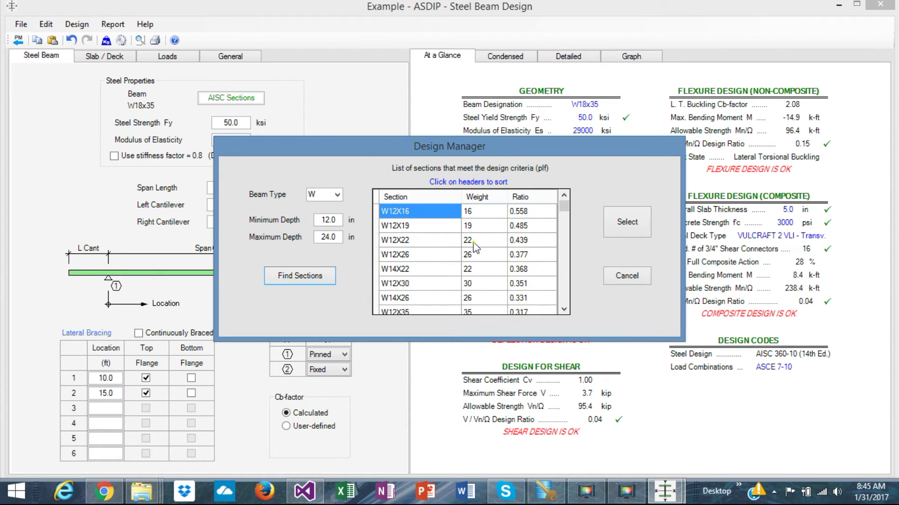
pyautogui.click(520, 212)
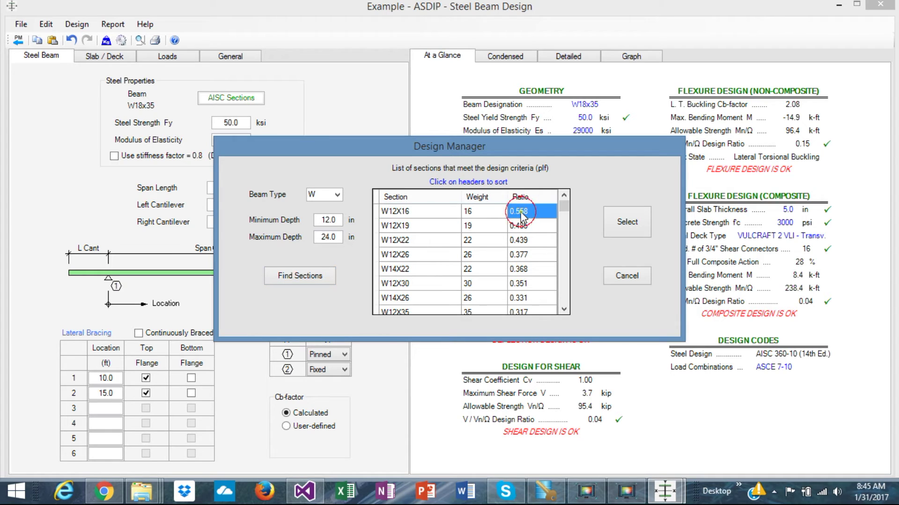
pyautogui.click(632, 223)
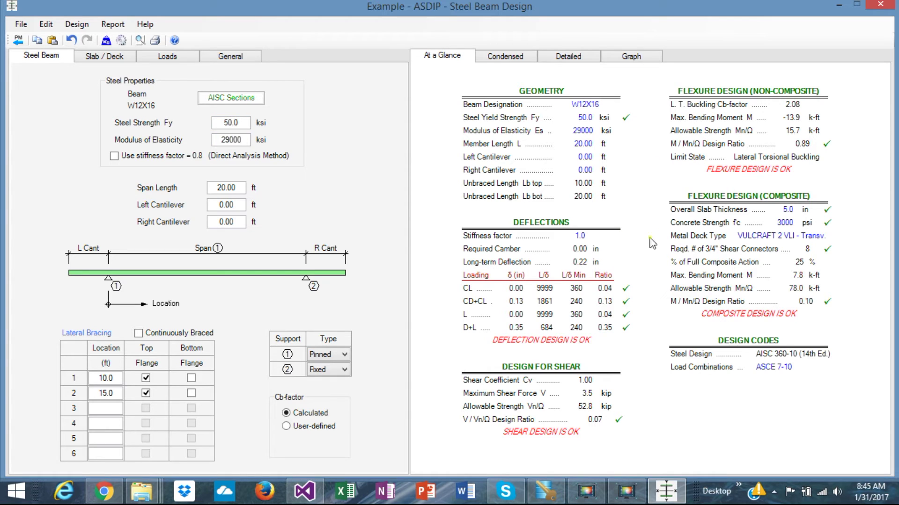
# Step: Review the W12X16 beam's condensed and detailed calculation reports
pyautogui.click(514, 60)
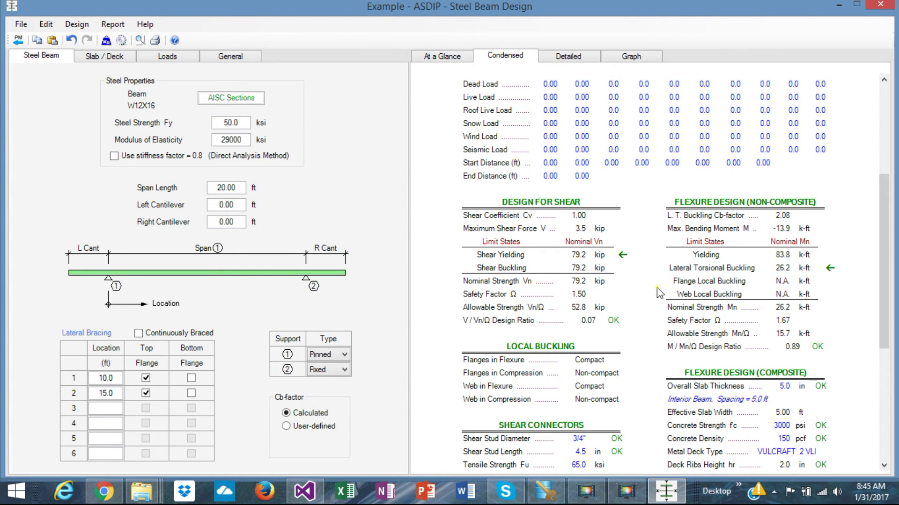
pyautogui.scroll(-6, 659, 293)
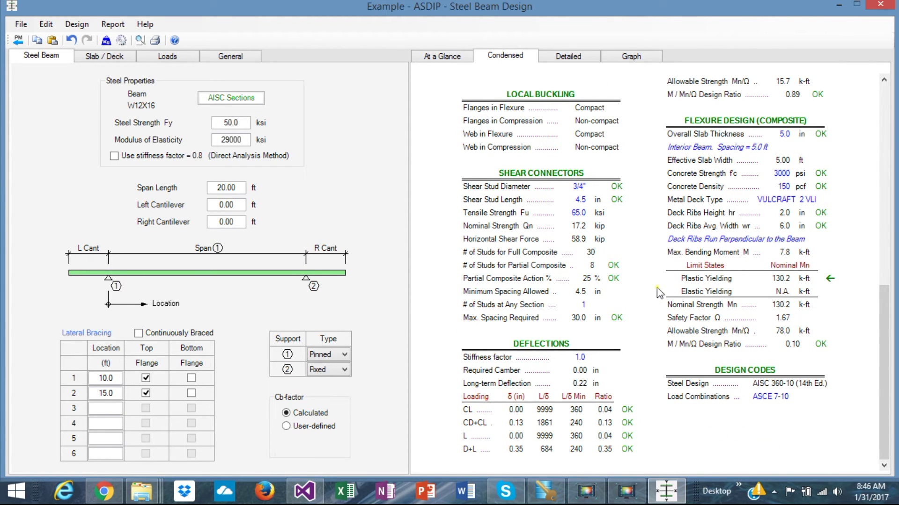
pyautogui.scroll(5, 659, 292)
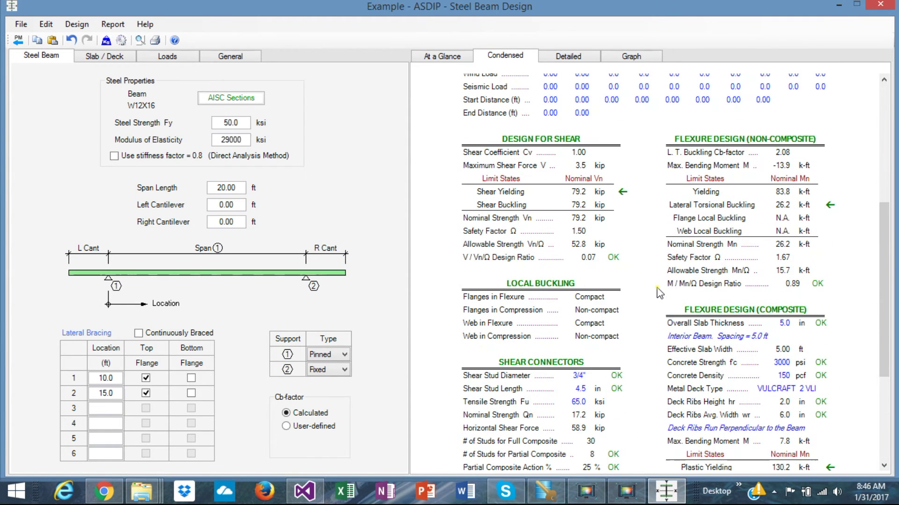
pyautogui.click(570, 57)
pyautogui.scroll(-2, 699, 318)
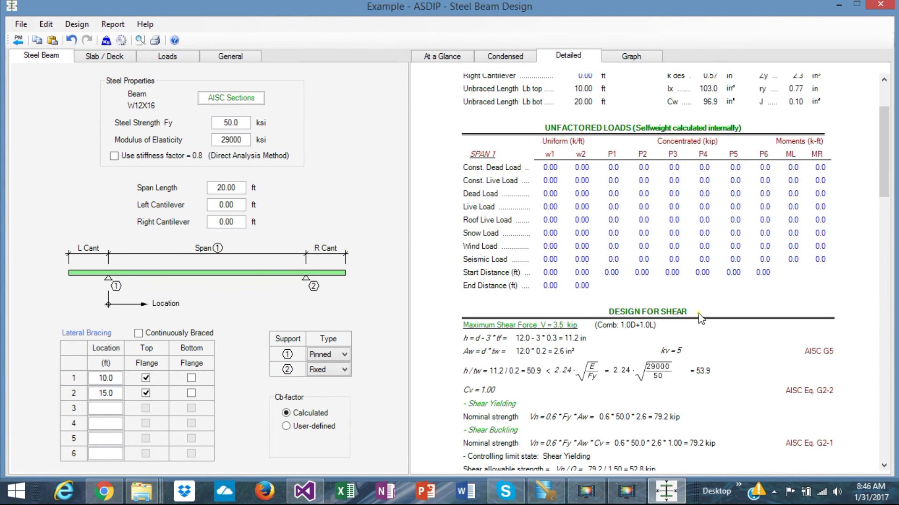
pyautogui.scroll(-7, 699, 318)
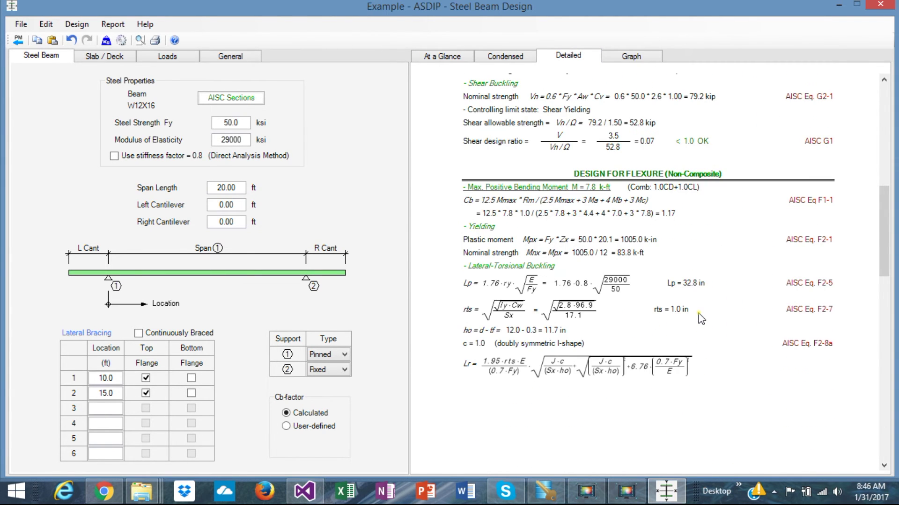
pyautogui.scroll(-4, 700, 318)
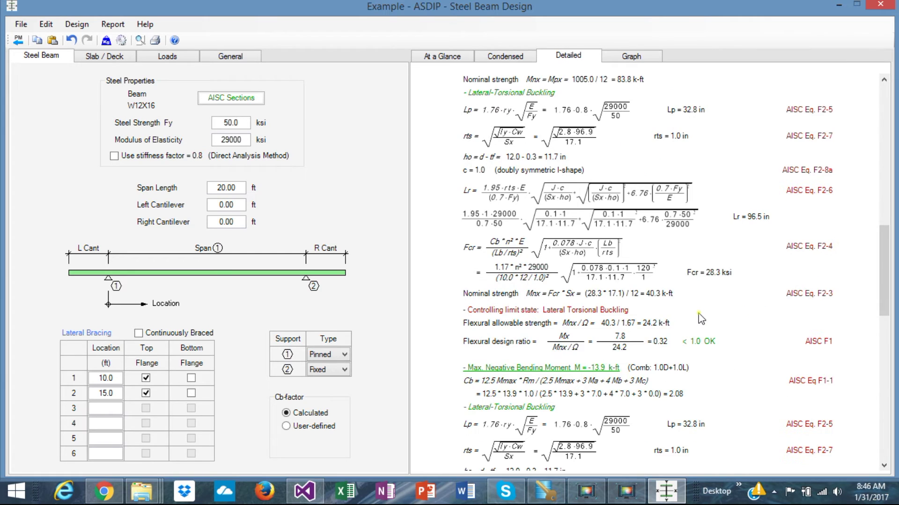
pyautogui.scroll(-7, 701, 319)
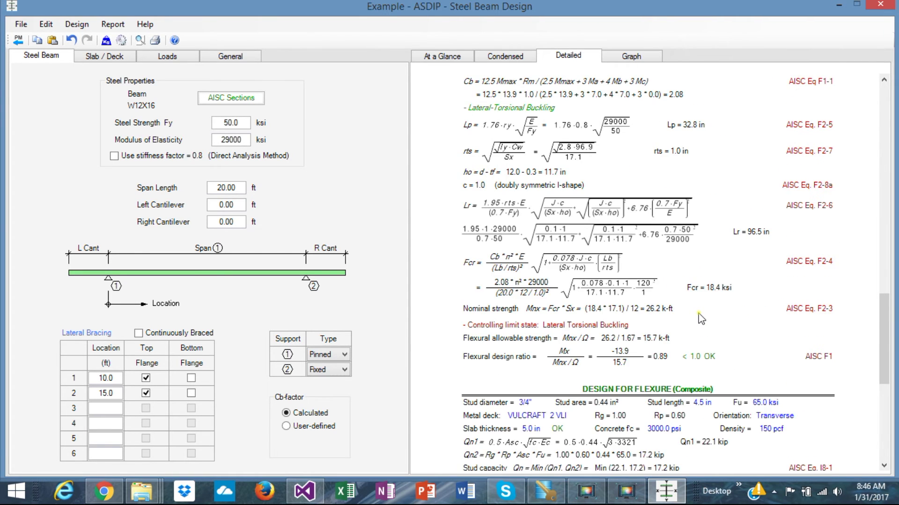
pyautogui.scroll(-4, 700, 319)
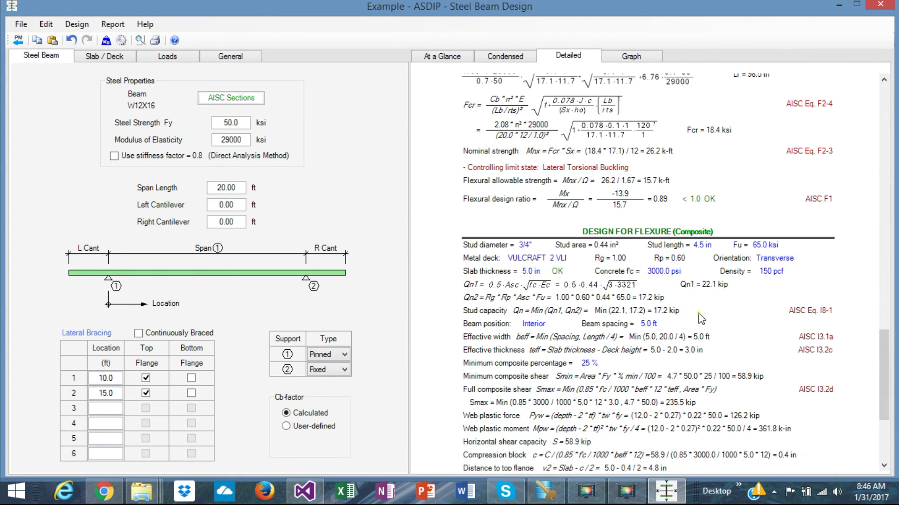
# Step: Show the Span 1 shear and moment diagrams for the 1.0D+1.0L combination
pyautogui.click(626, 57)
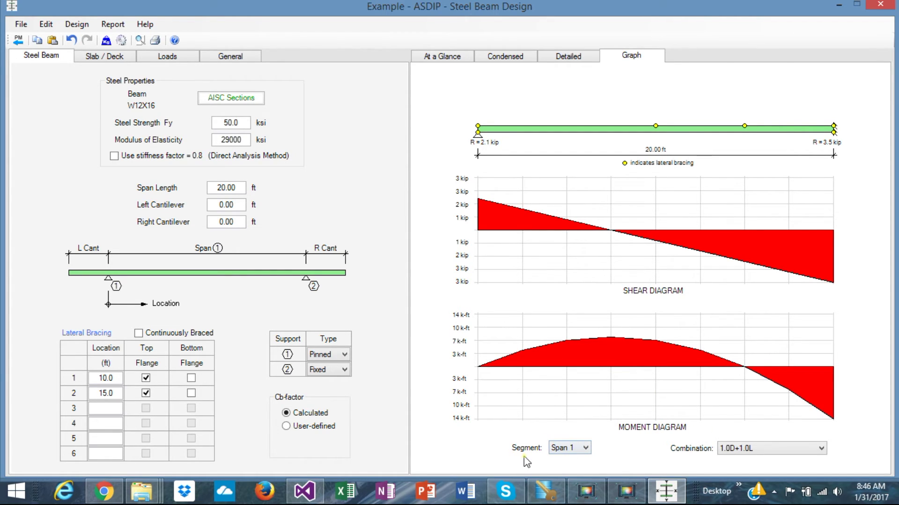
pyautogui.click(820, 448)
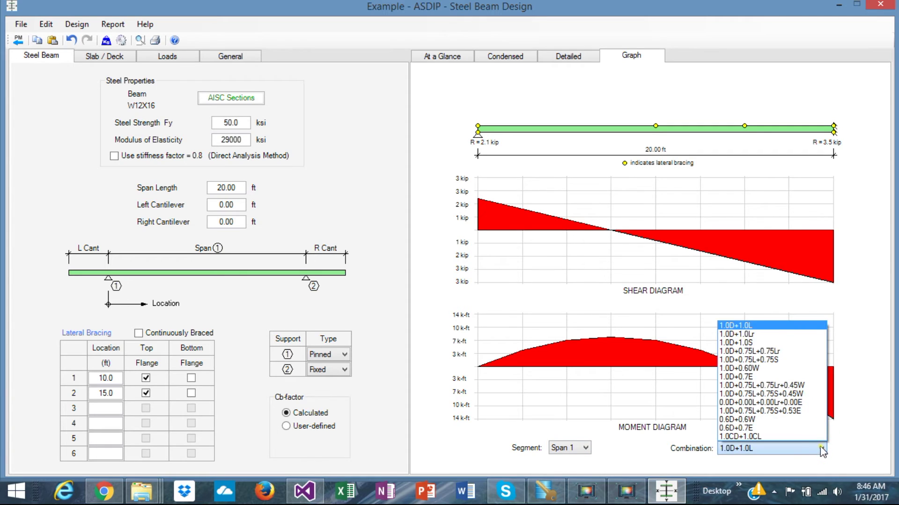
pyautogui.click(822, 450)
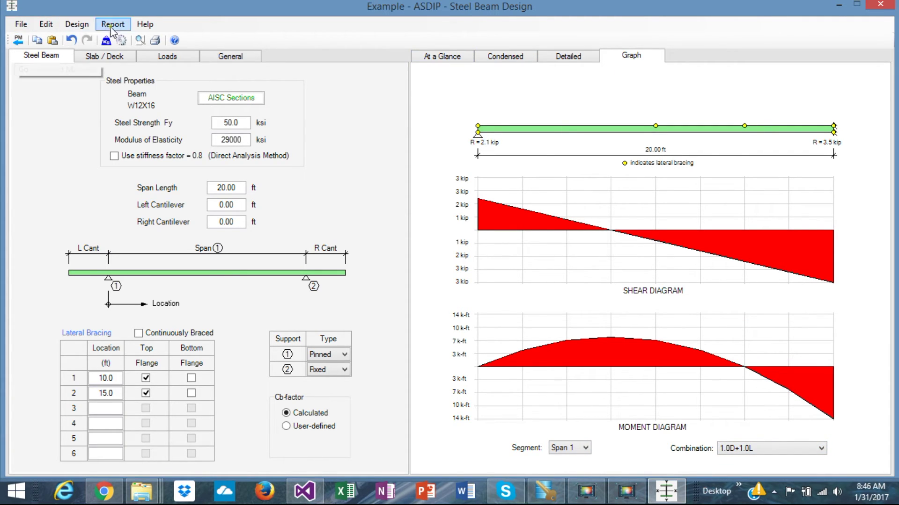
pyautogui.click(139, 41)
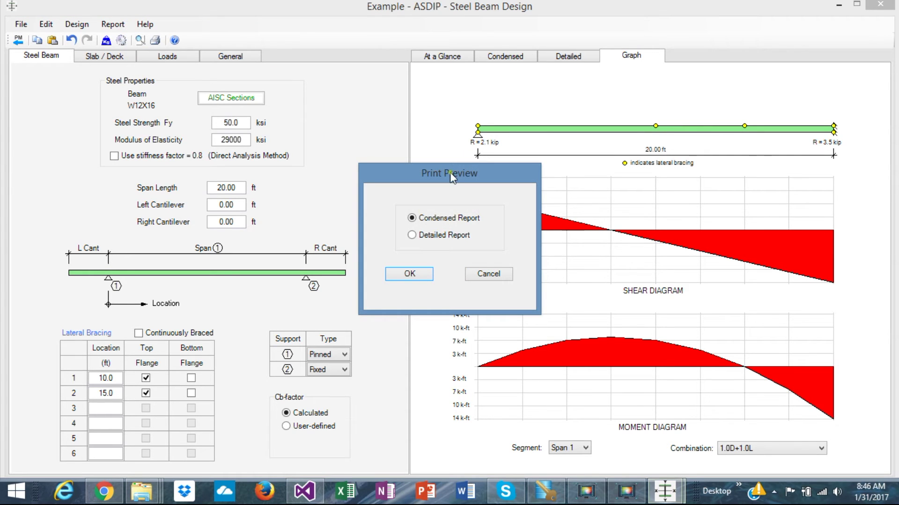
pyautogui.click(414, 274)
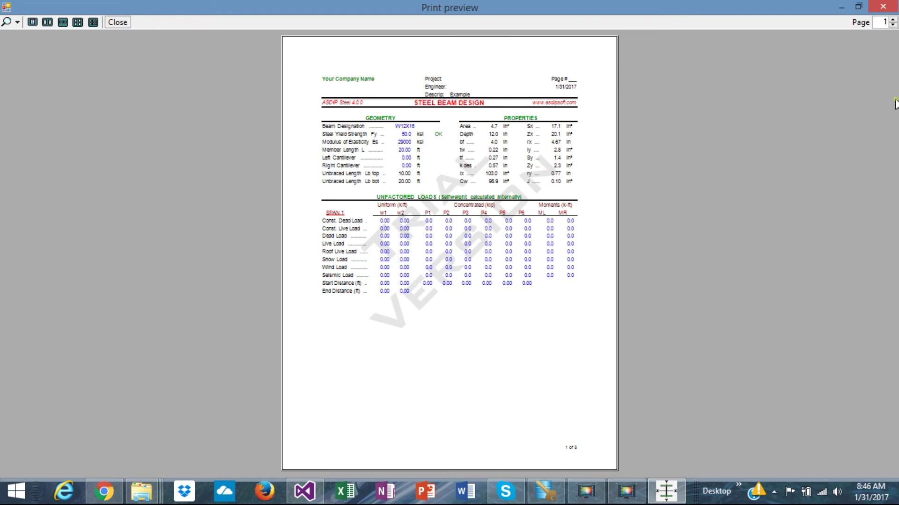
pyautogui.click(892, 20)
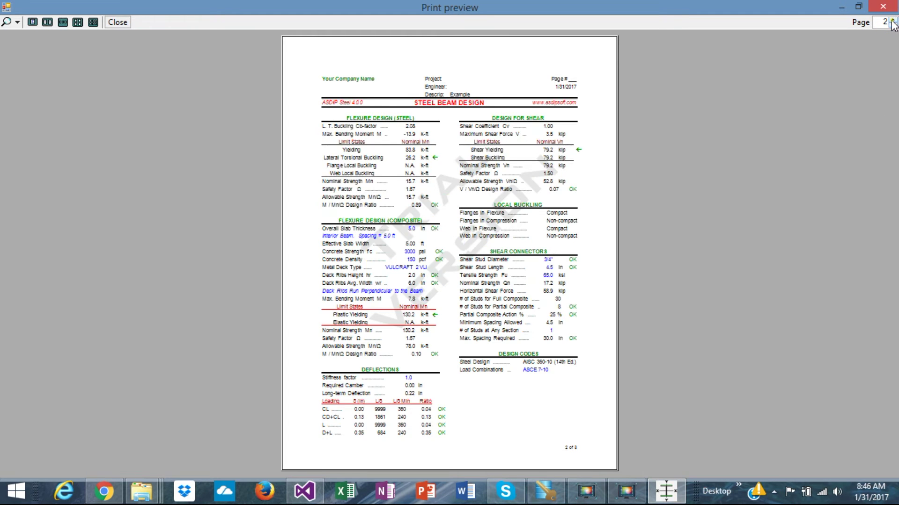
pyautogui.click(892, 20)
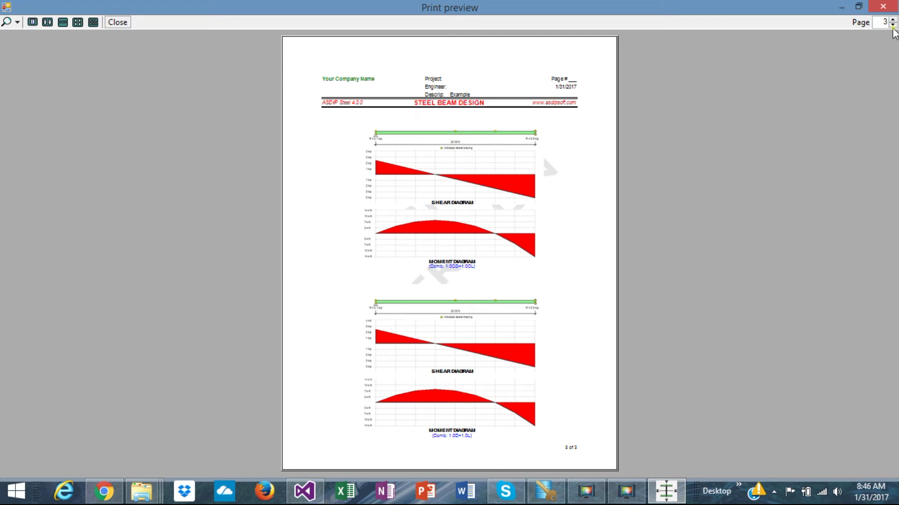
pyautogui.click(883, 6)
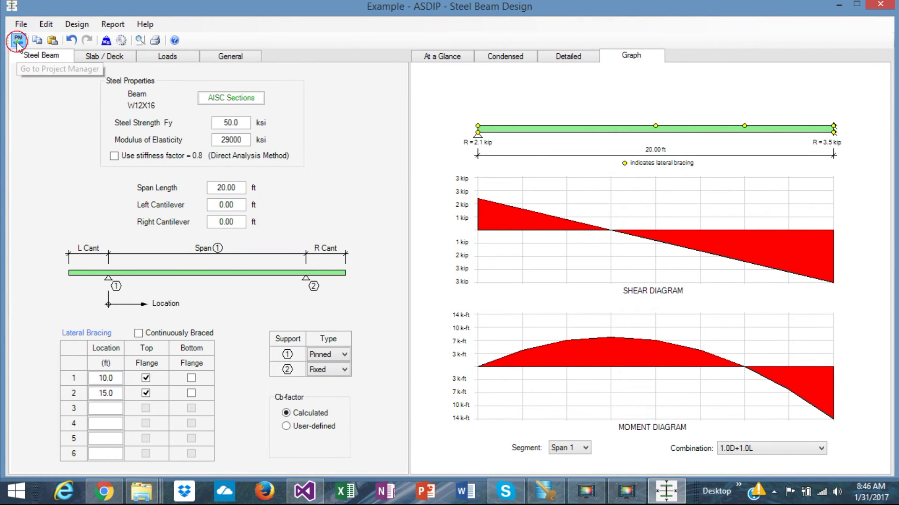
# Step: From the project manager, add a Shear Connections calculation named 'Example' and open it
pyautogui.click(18, 39)
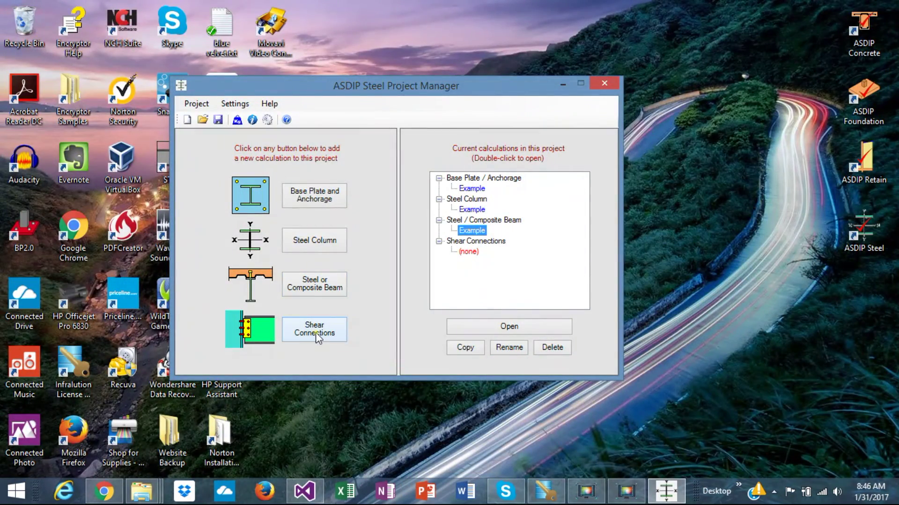
pyautogui.click(315, 333)
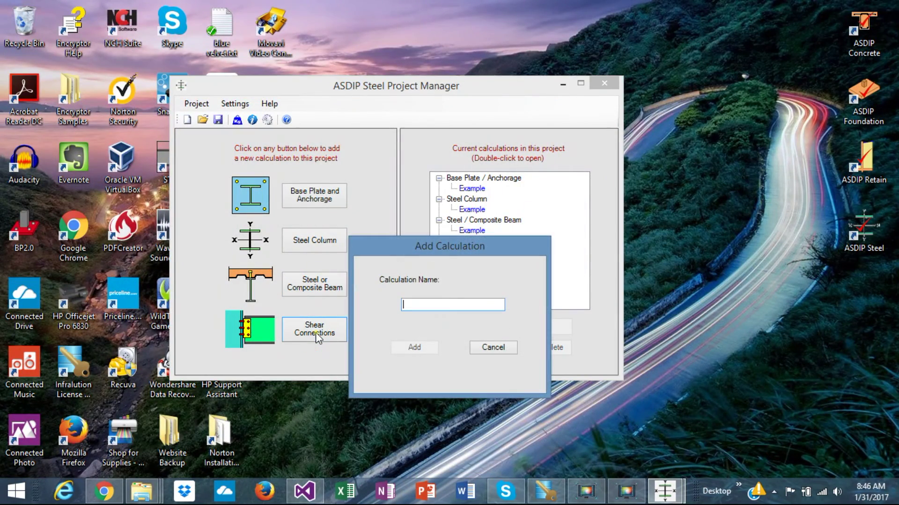
pyautogui.write('Example')
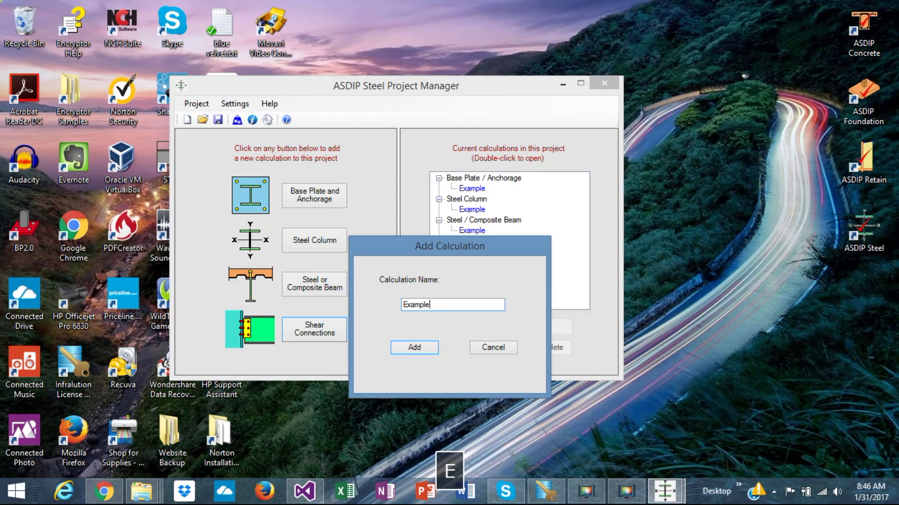
pyautogui.click(431, 347)
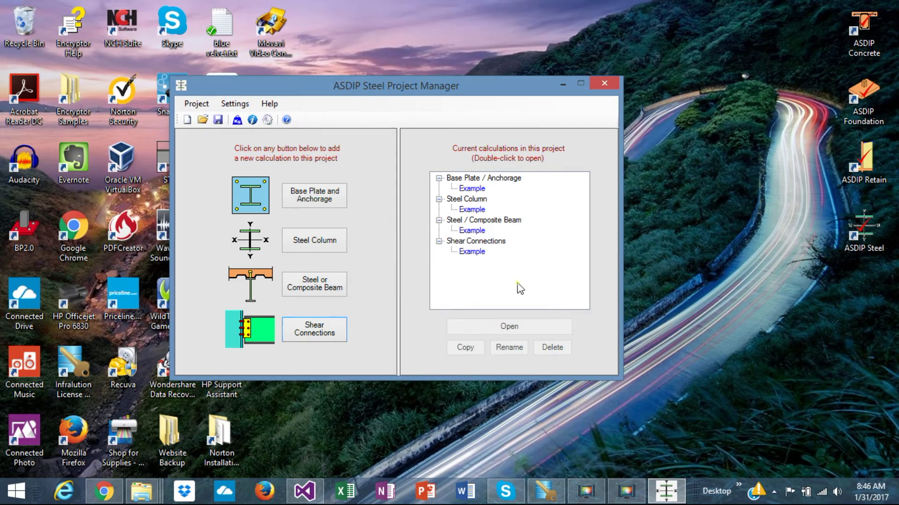
pyautogui.doubleClick(475, 253)
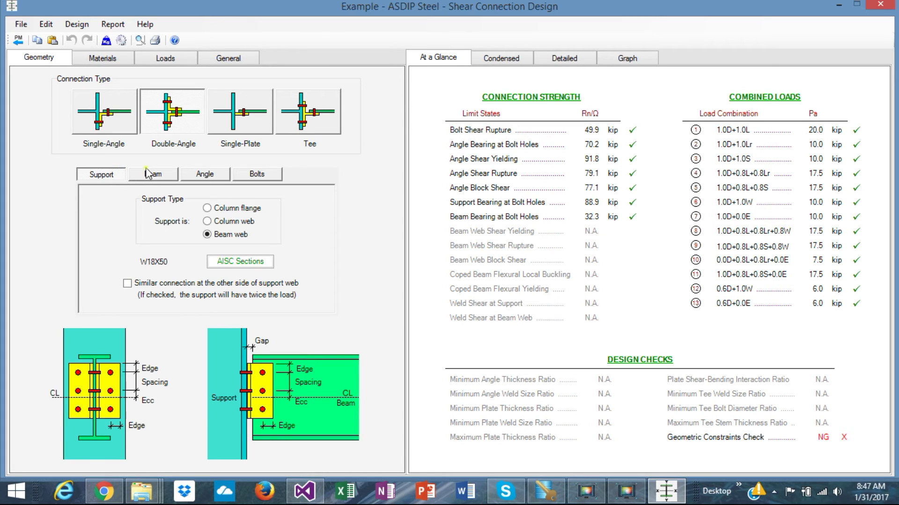
# Step: Try the single-angle, single-plate and tee connection types, then settle on double-angle
pyautogui.click(108, 122)
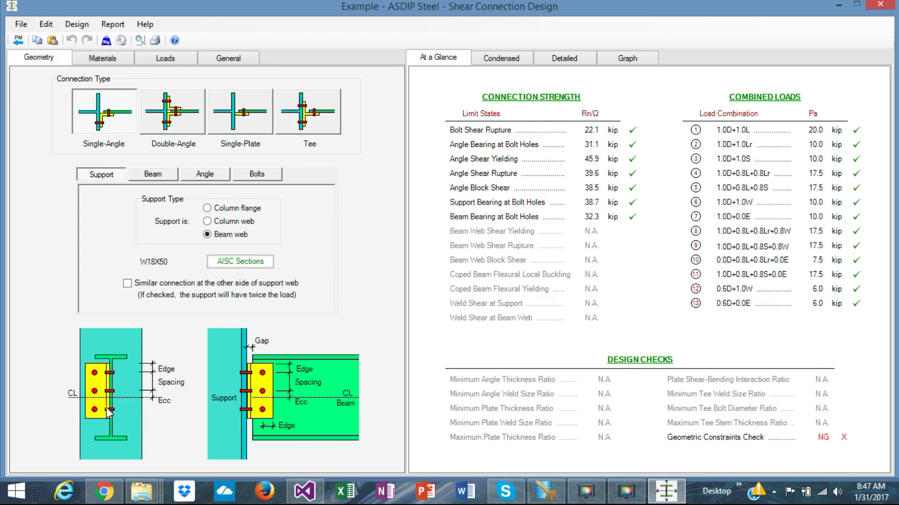
pyautogui.click(158, 120)
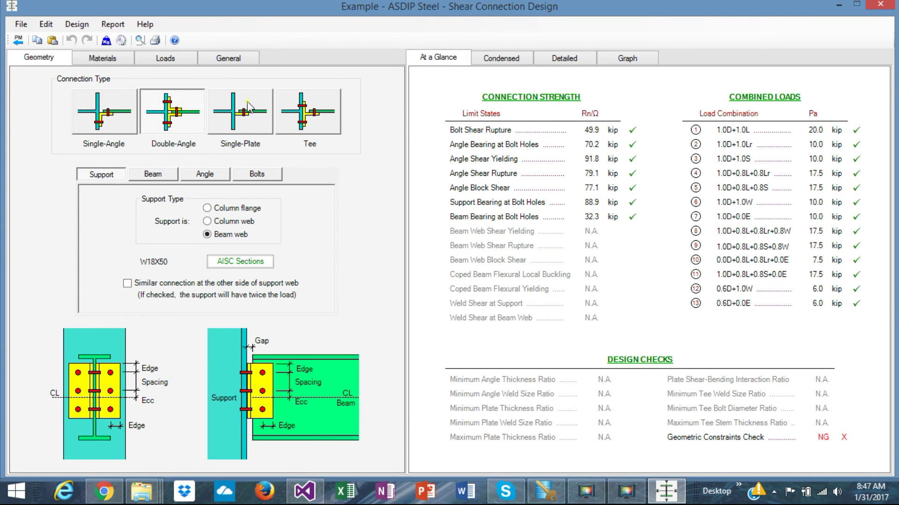
pyautogui.click(243, 125)
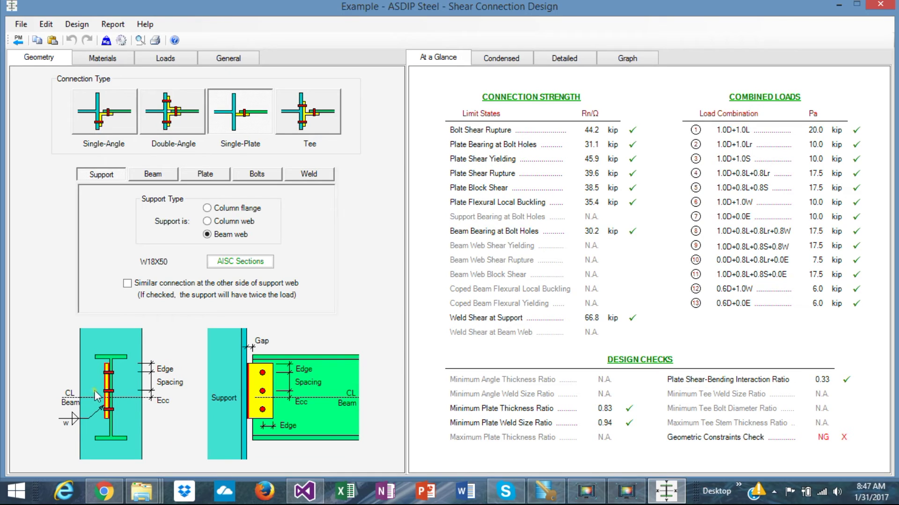
pyautogui.click(304, 123)
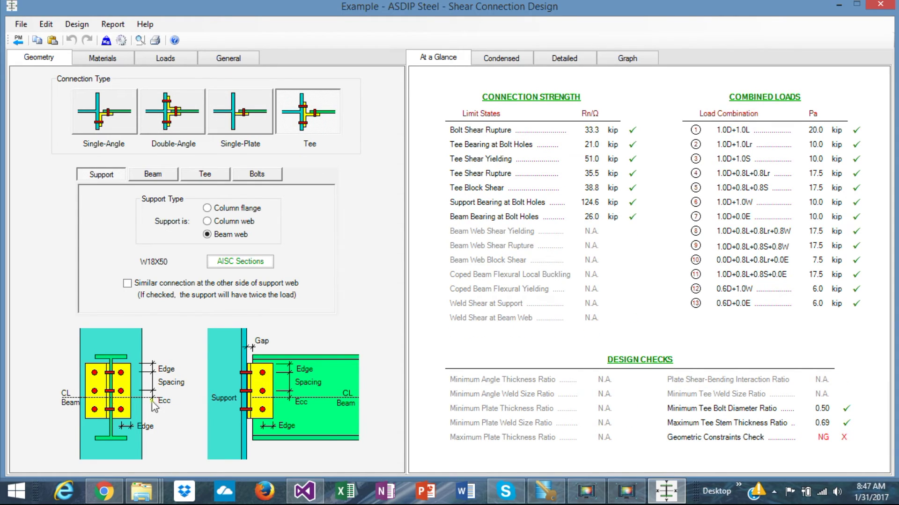
pyautogui.click(175, 120)
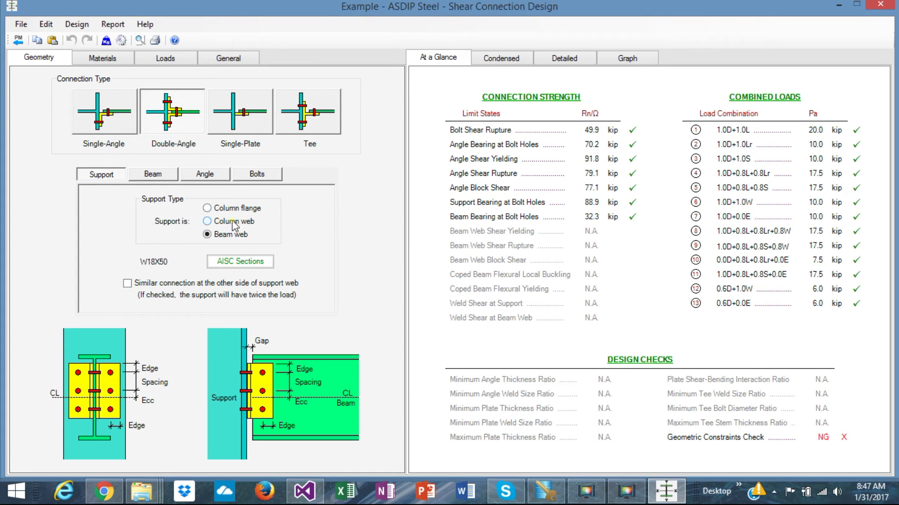
# Step: Show the connection drawings and try column web and beam web supports, ending on column flange
pyautogui.click(234, 209)
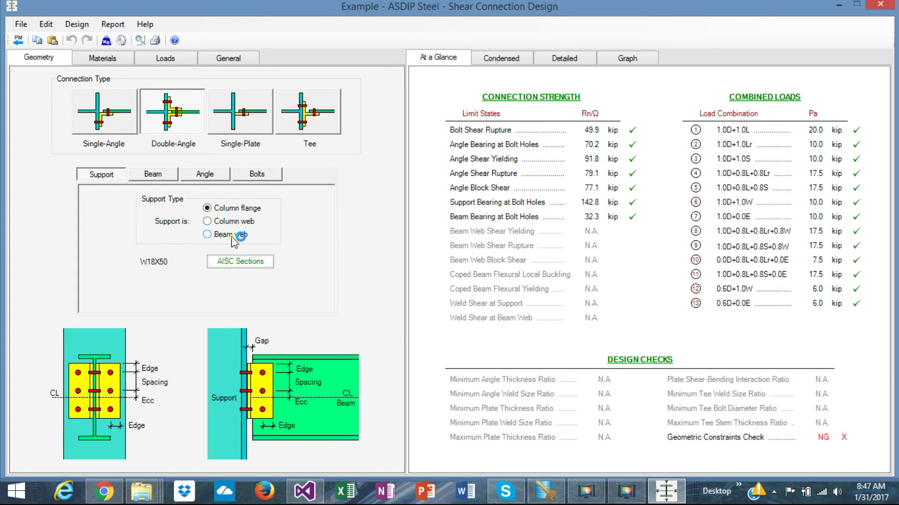
pyautogui.click(627, 58)
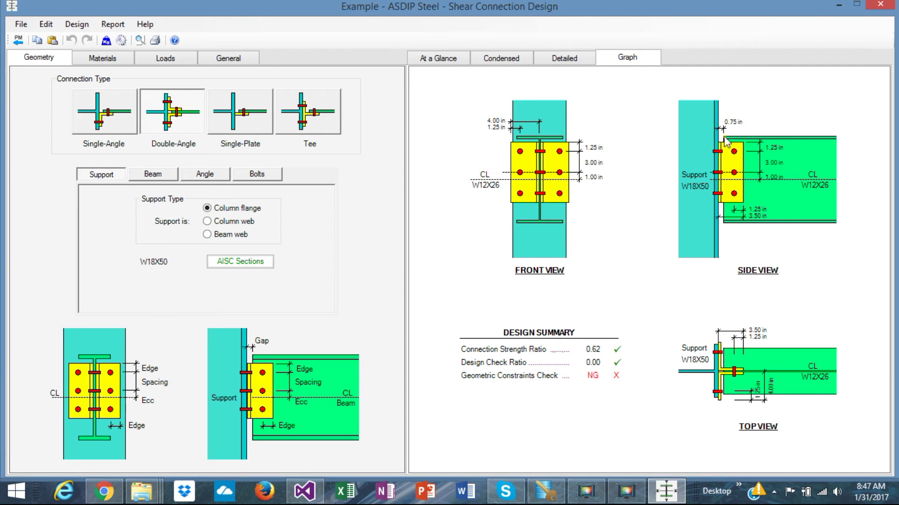
pyautogui.click(244, 223)
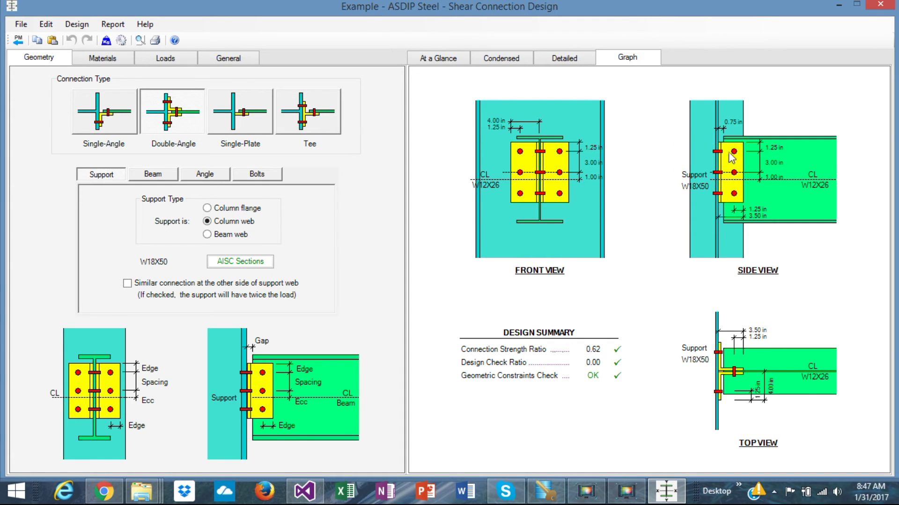
pyautogui.click(234, 234)
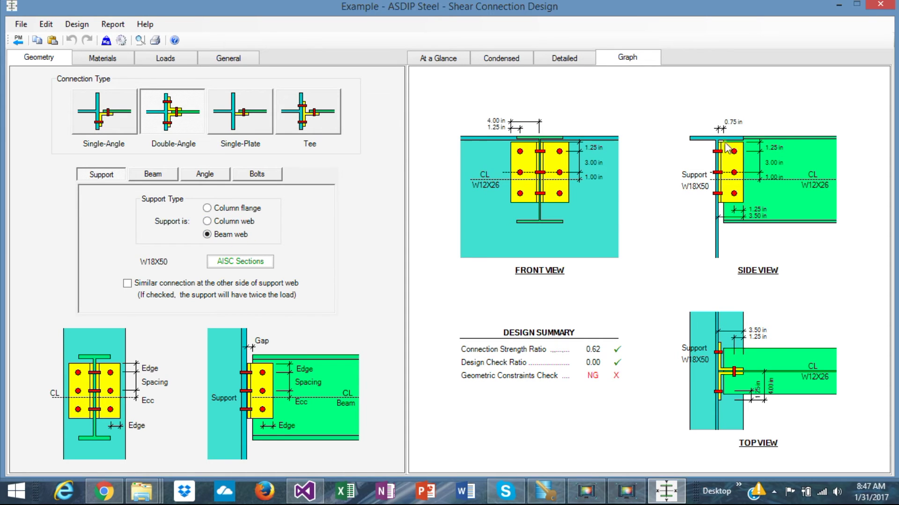
pyautogui.click(216, 208)
pyautogui.click(152, 175)
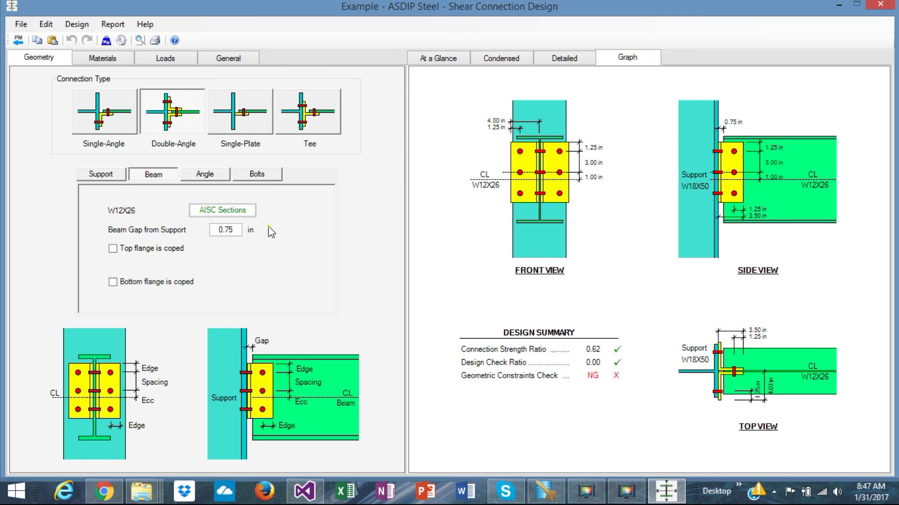
# Step: Give the double angles a 3.50 in support leg, bolted to the support and welded to the beam
pyautogui.click(204, 176)
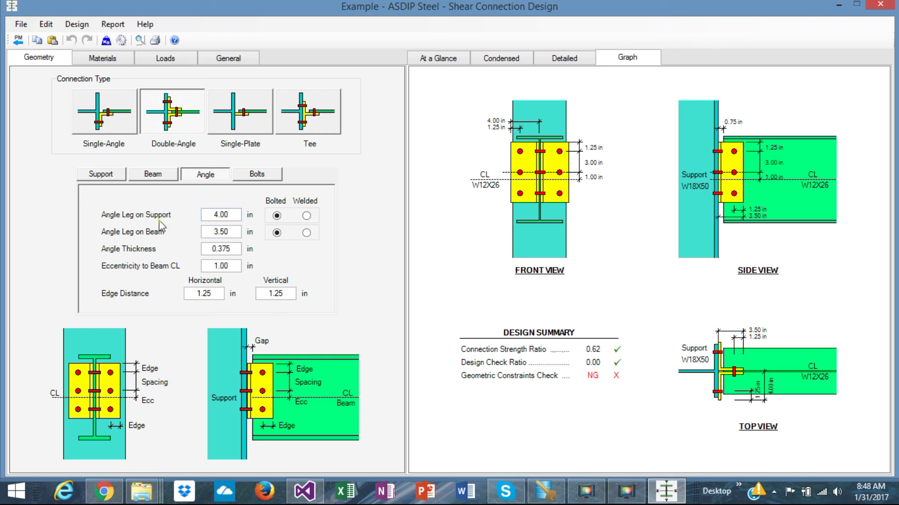
pyautogui.click(306, 216)
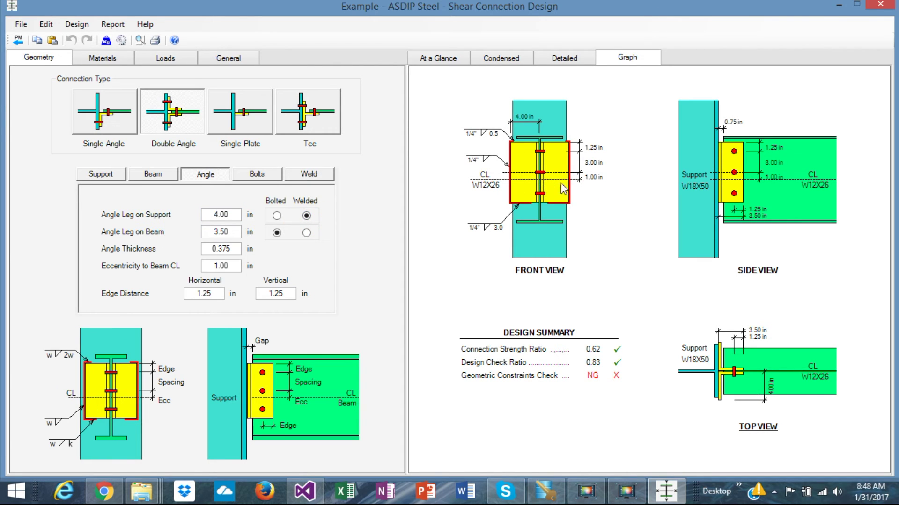
pyautogui.doubleClick(235, 217)
pyautogui.write('3.50')
pyautogui.press('Return')
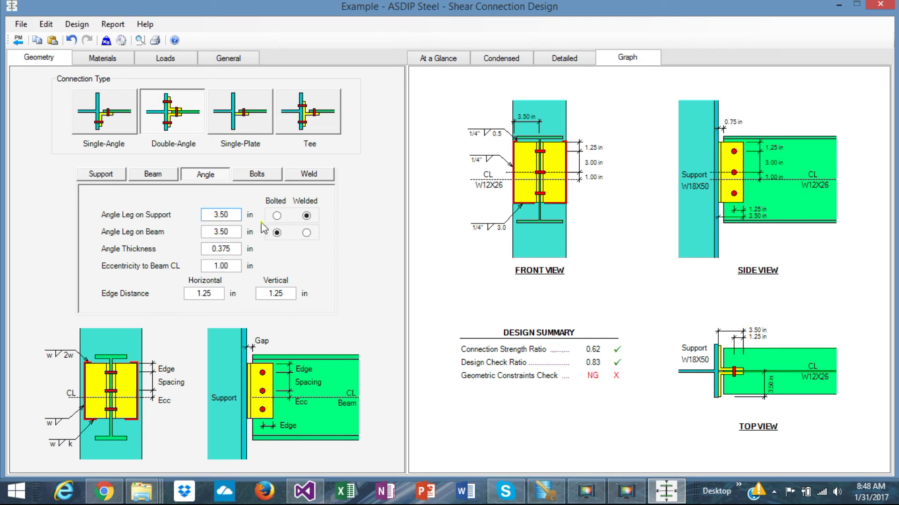
pyautogui.click(277, 217)
pyautogui.click(307, 233)
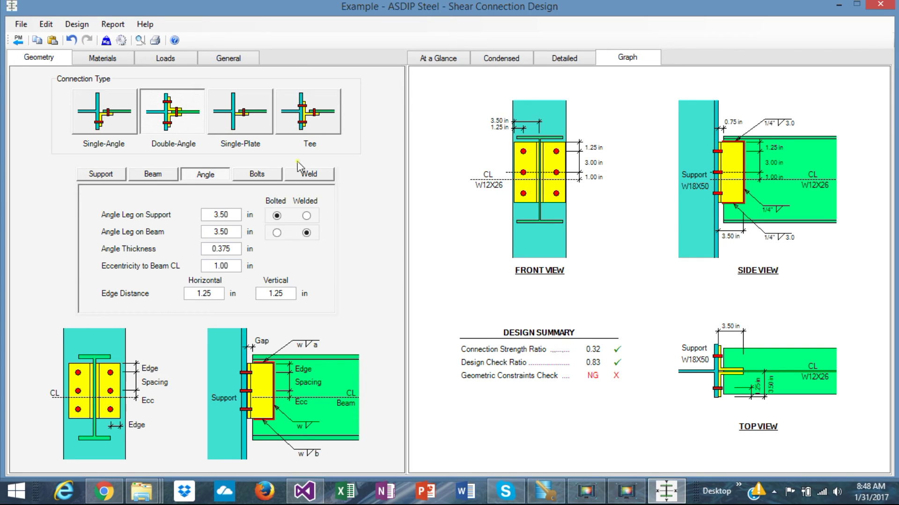
# Step: Review the bolt row and weld length settings, then display the connection material strengths
pyautogui.click(258, 175)
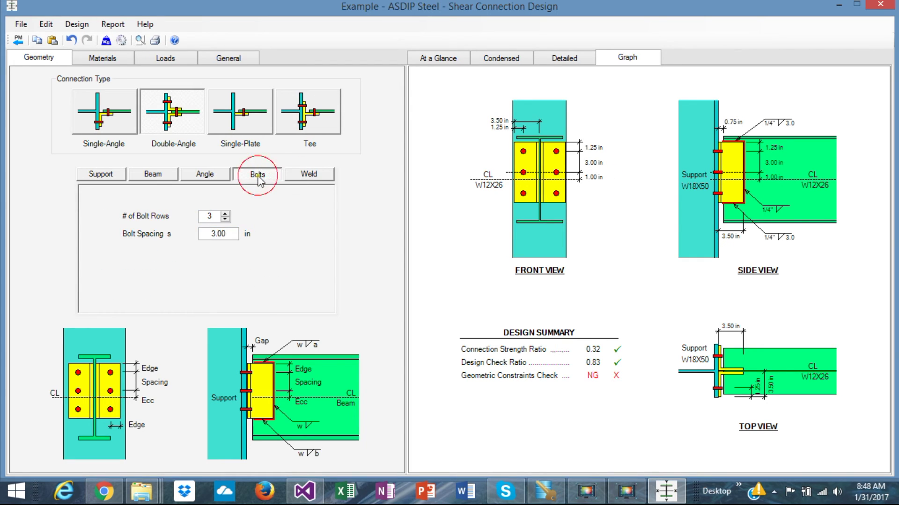
pyautogui.click(307, 176)
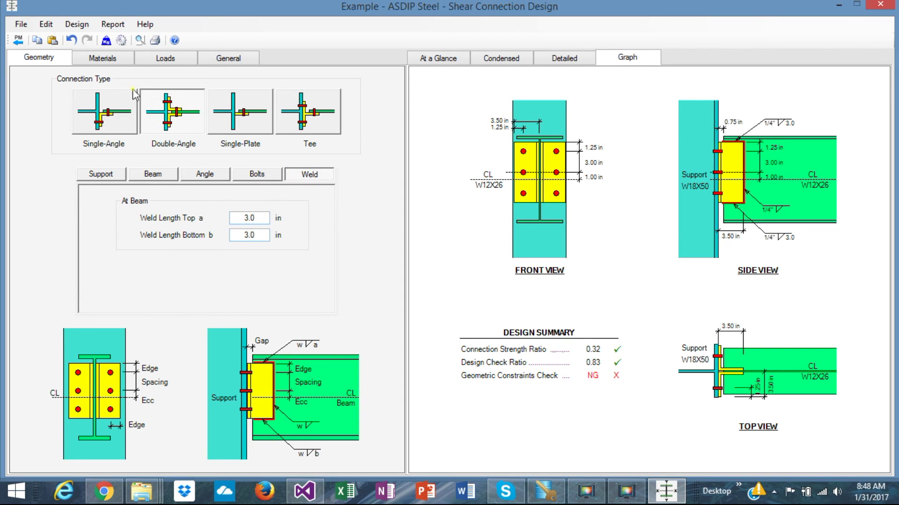
pyautogui.click(97, 59)
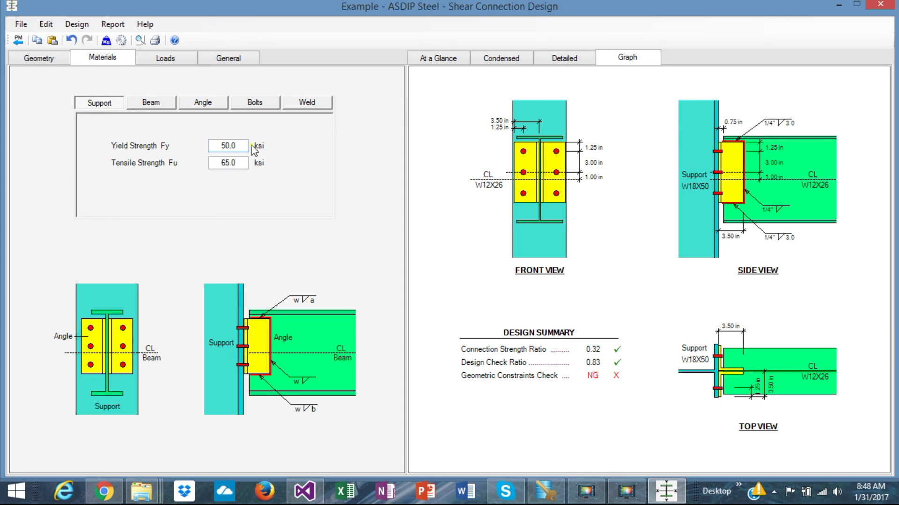
# Step: Review the beam, angle, bolt and weld material settings, then bring up the load inputs
pyautogui.click(152, 104)
pyautogui.click(205, 103)
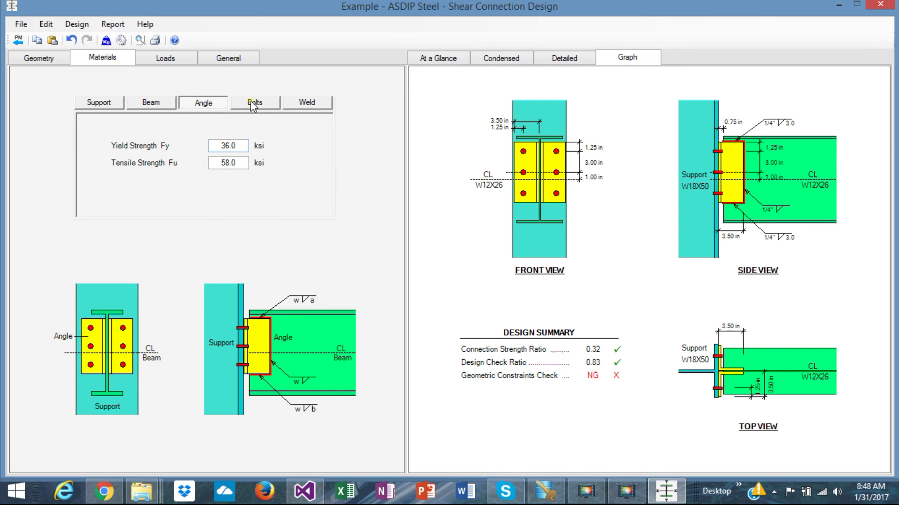
pyautogui.click(268, 105)
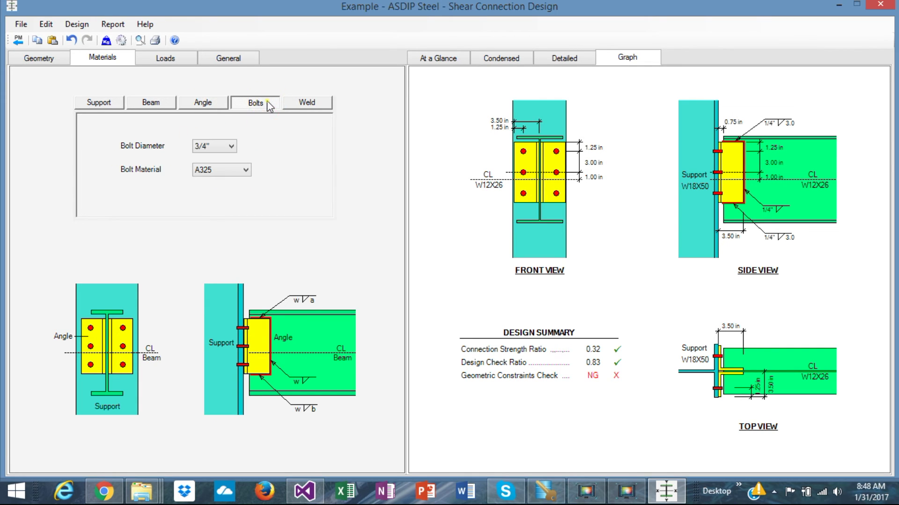
pyautogui.click(309, 106)
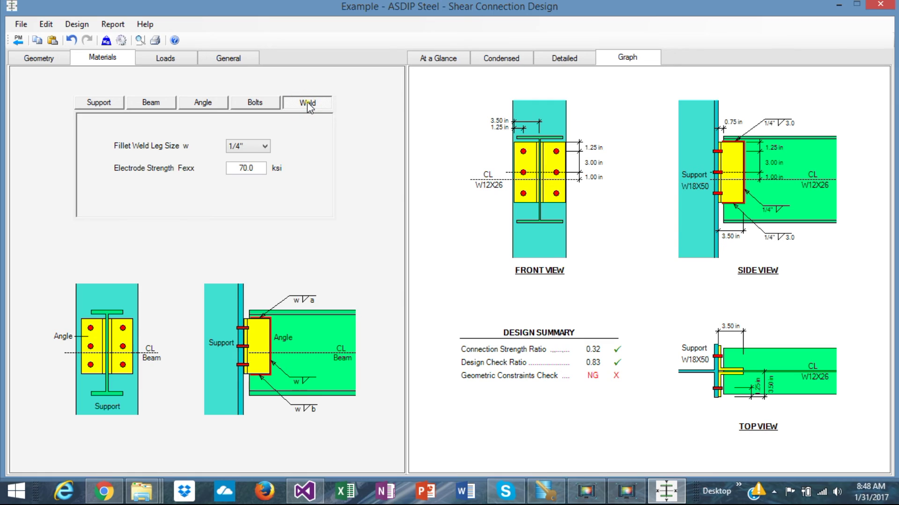
pyautogui.hotkey('ctrl', 'Tab')
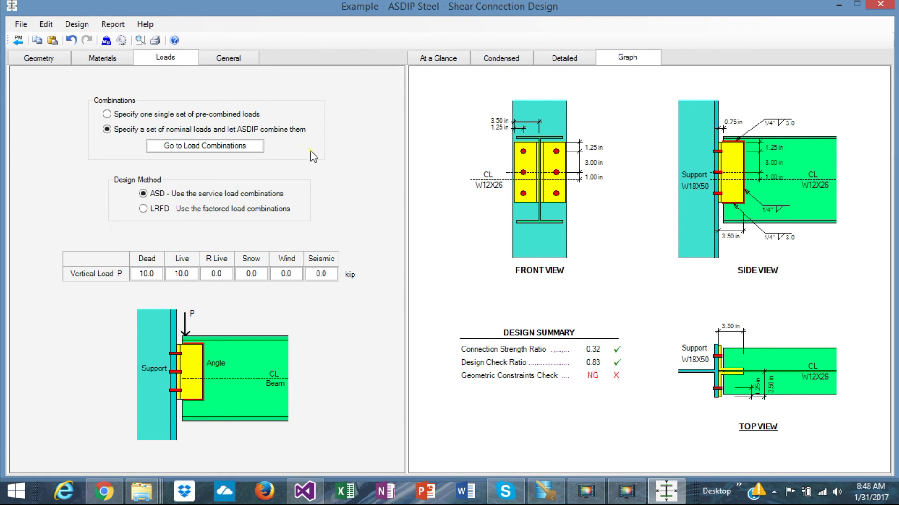
# Step: Keep nominal loads auto-combined, preview IBC 09/ASCE 7-05 combinations without applying, and view At a Glance results
pyautogui.click(220, 116)
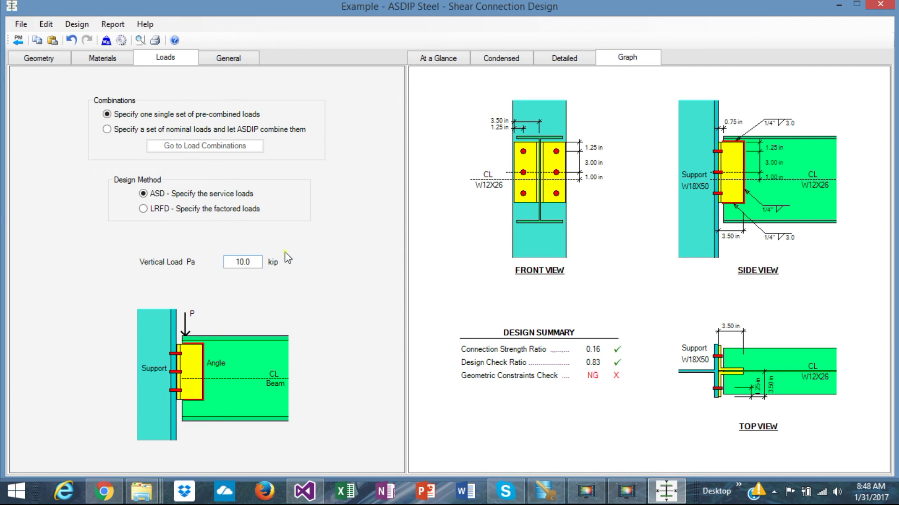
pyautogui.click(153, 130)
pyautogui.click(206, 147)
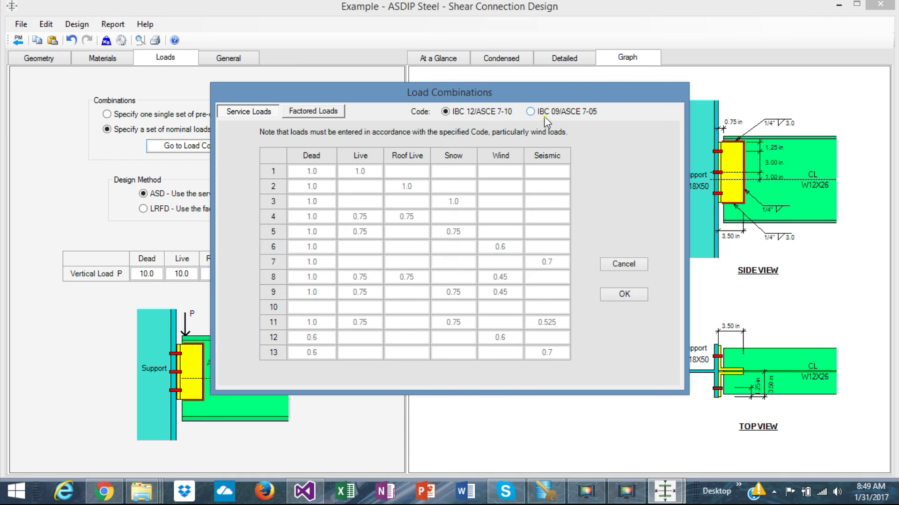
pyautogui.click(531, 111)
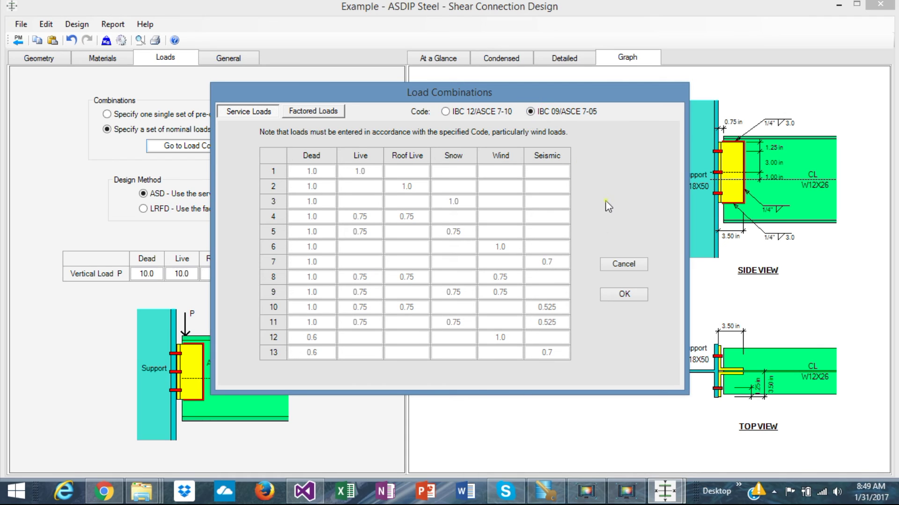
pyautogui.click(624, 263)
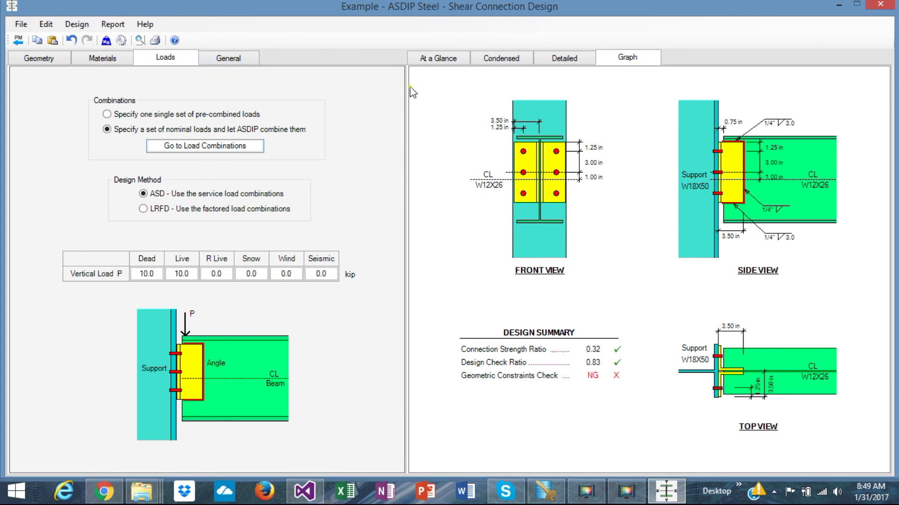
pyautogui.click(434, 60)
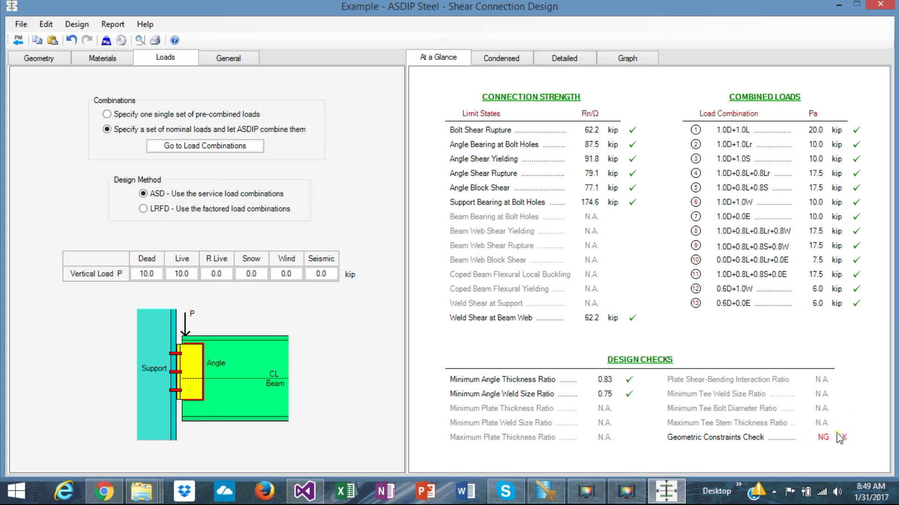
# Step: Scroll through the condensed results report
pyautogui.click(504, 60)
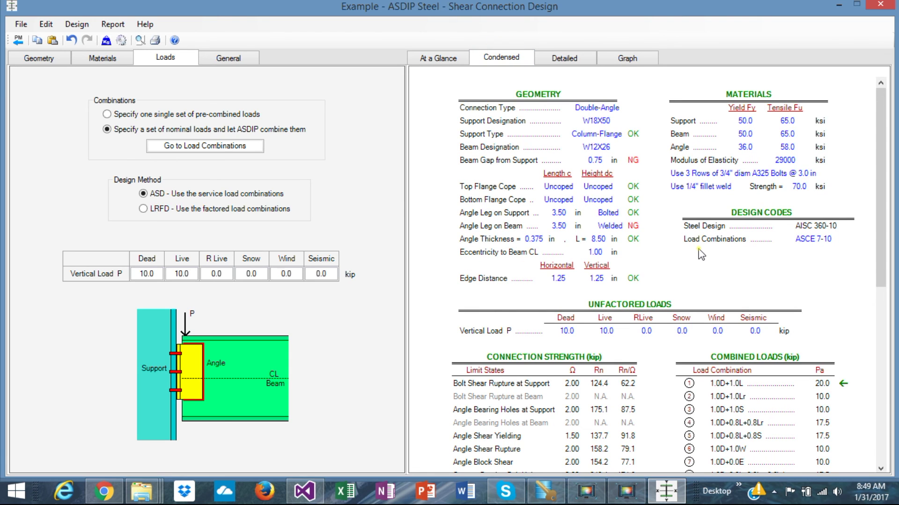
pyautogui.scroll(-4, 701, 254)
pyautogui.scroll(-2, 701, 255)
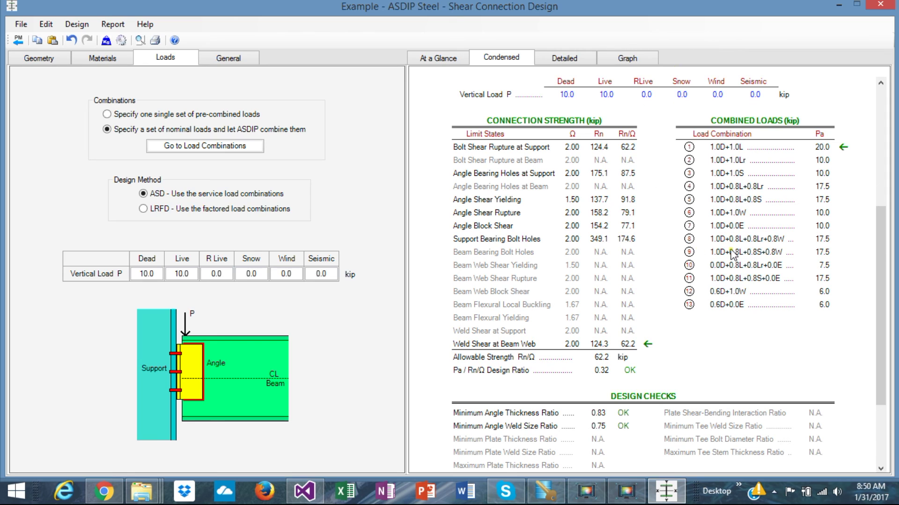
pyautogui.scroll(-3, 733, 255)
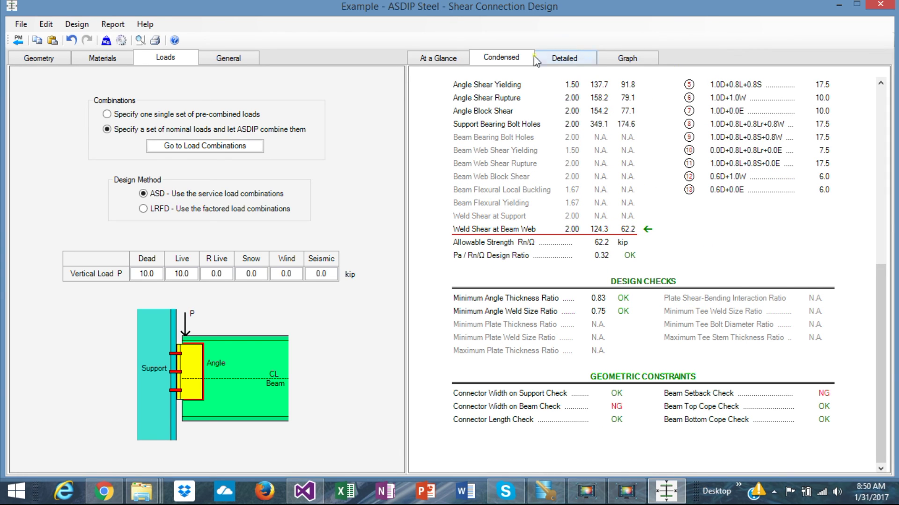
# Step: Scroll through the detailed calculation report, then return to the drawings with the design summary
pyautogui.click(559, 59)
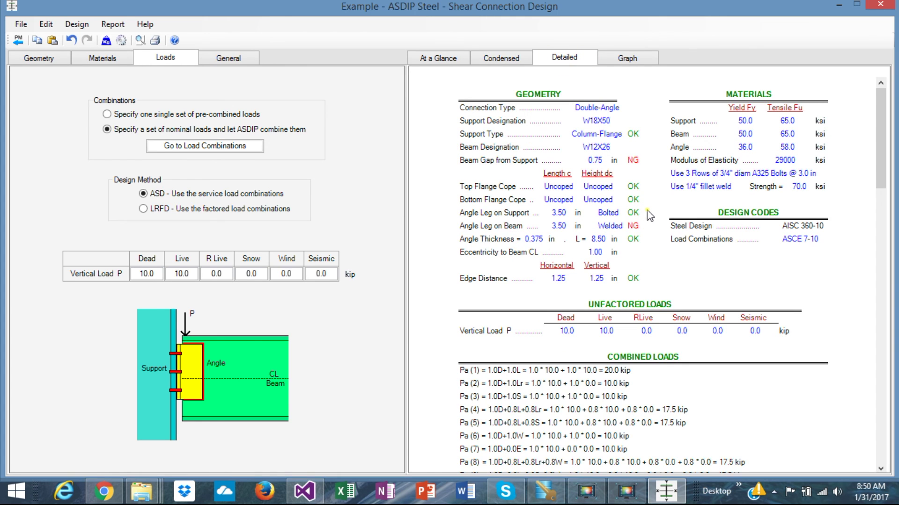
pyautogui.scroll(-10, 649, 215)
pyautogui.scroll(9, 650, 216)
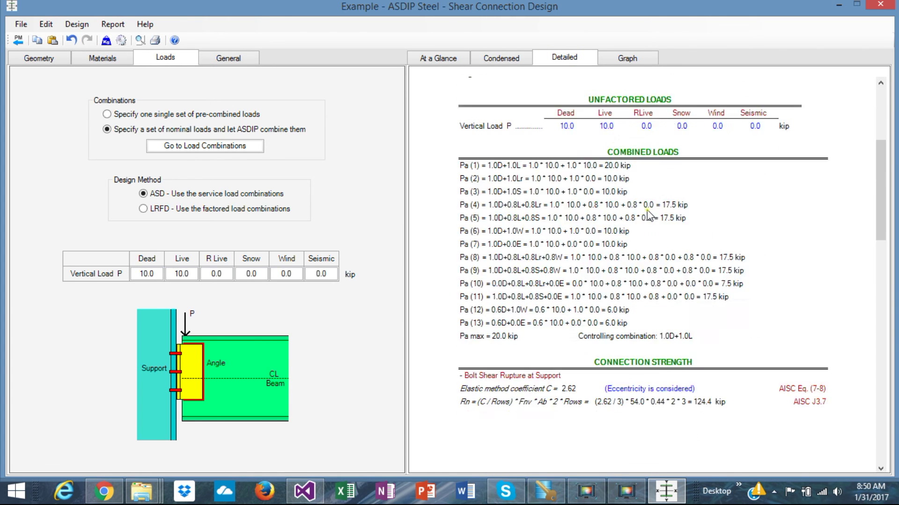
pyautogui.scroll(-9, 649, 215)
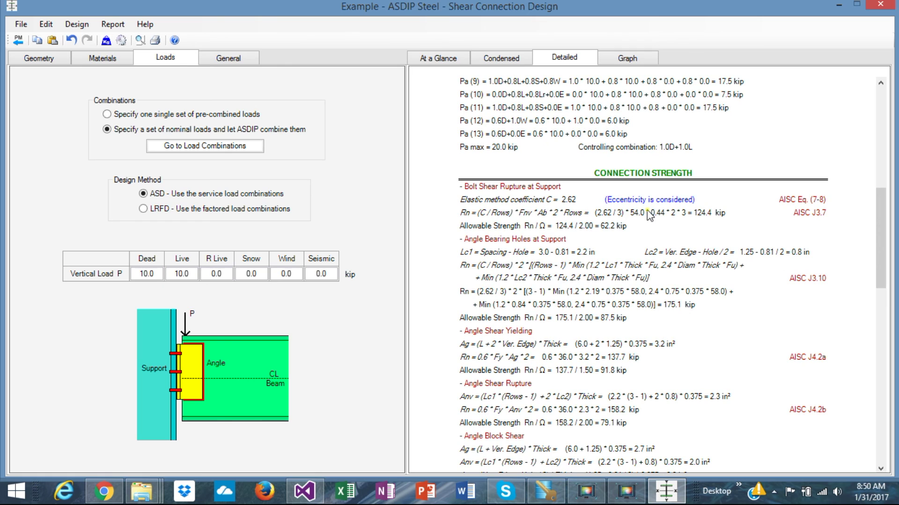
pyautogui.scroll(-4, 650, 215)
pyautogui.scroll(-8, 650, 215)
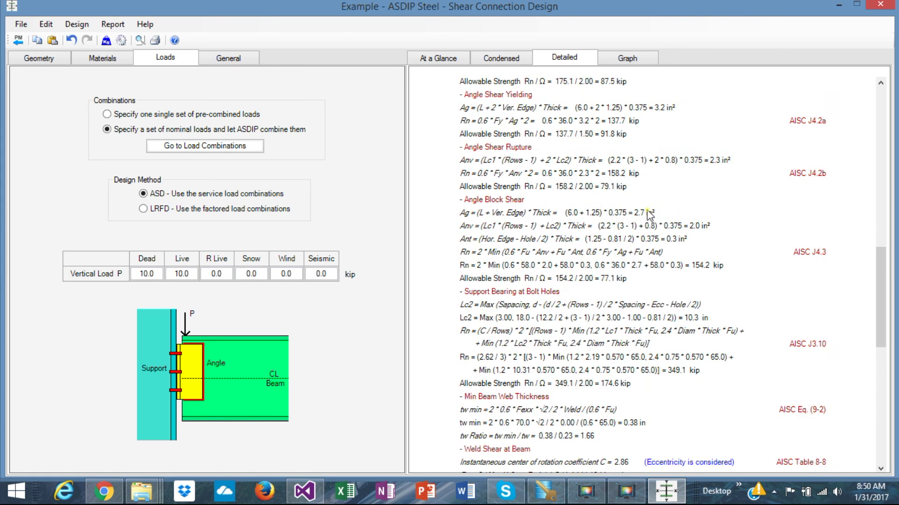
pyautogui.scroll(-6, 650, 215)
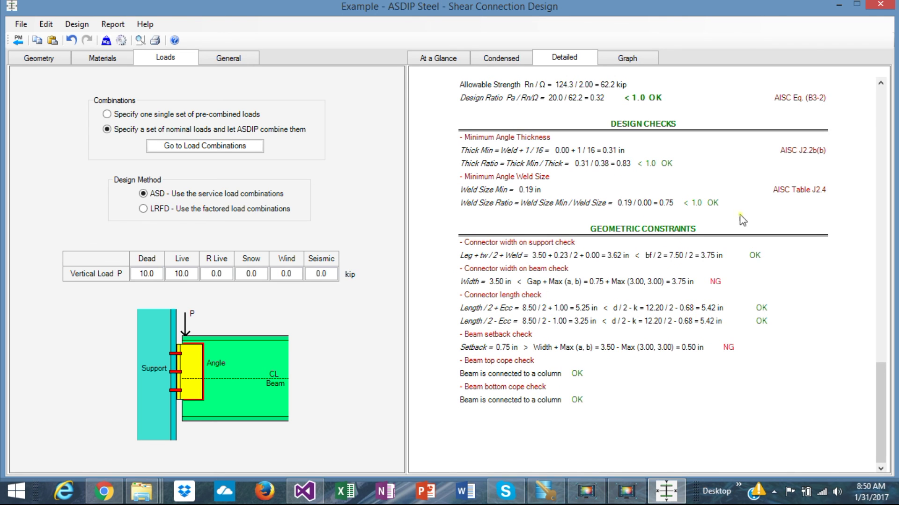
pyautogui.scroll(15, 702, 204)
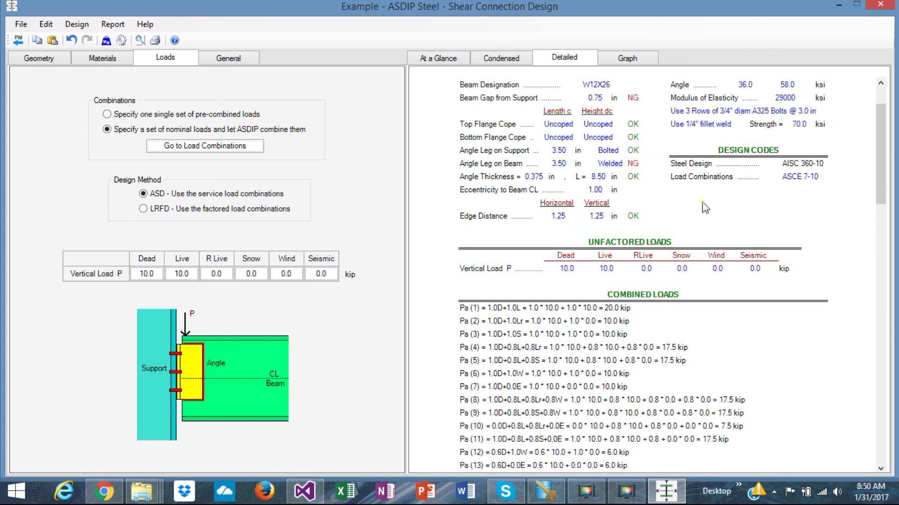
pyautogui.scroll(2, 704, 206)
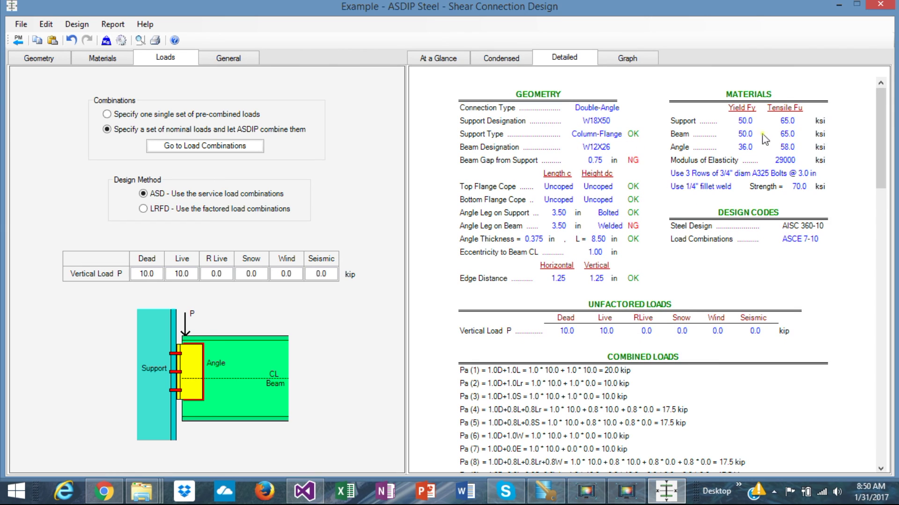
pyautogui.click(625, 60)
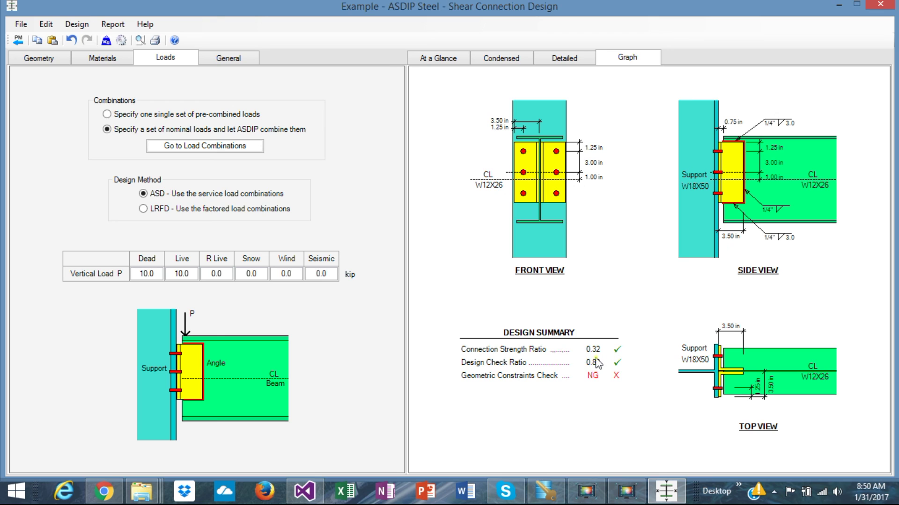
pyautogui.click(77, 24)
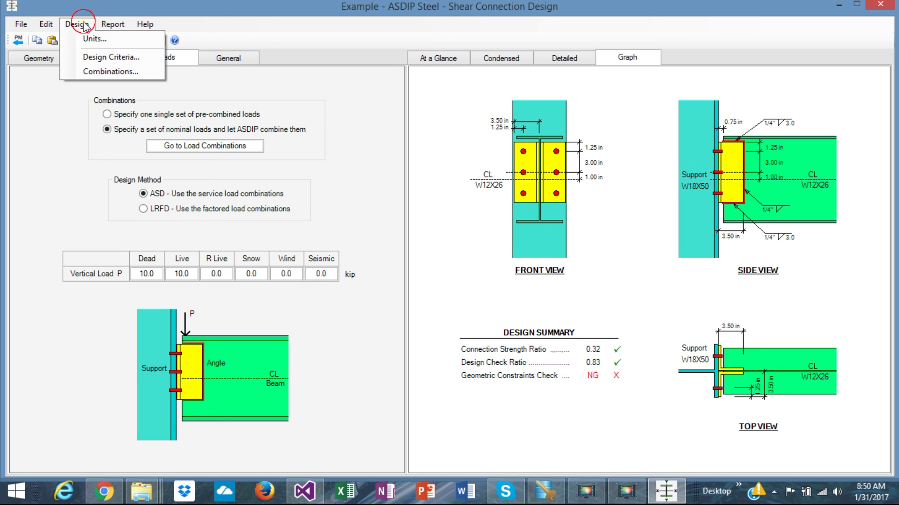
pyautogui.click(119, 58)
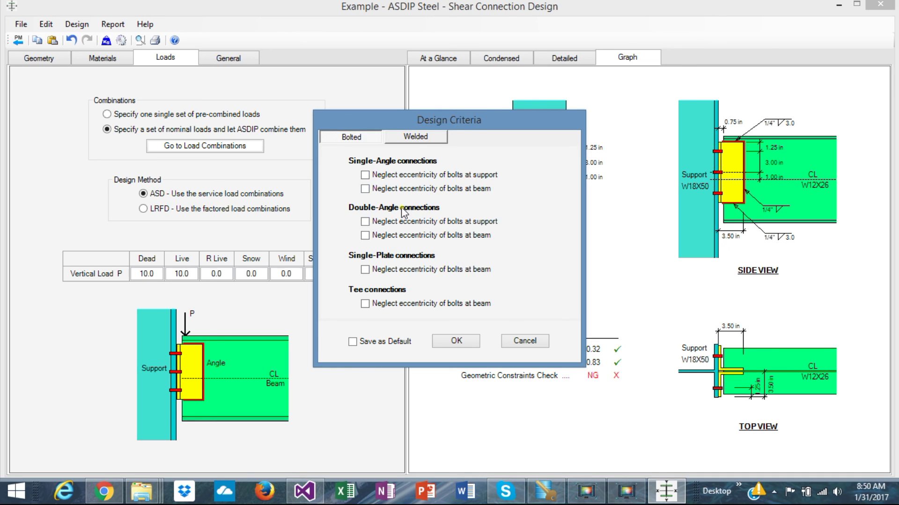
pyautogui.click(405, 137)
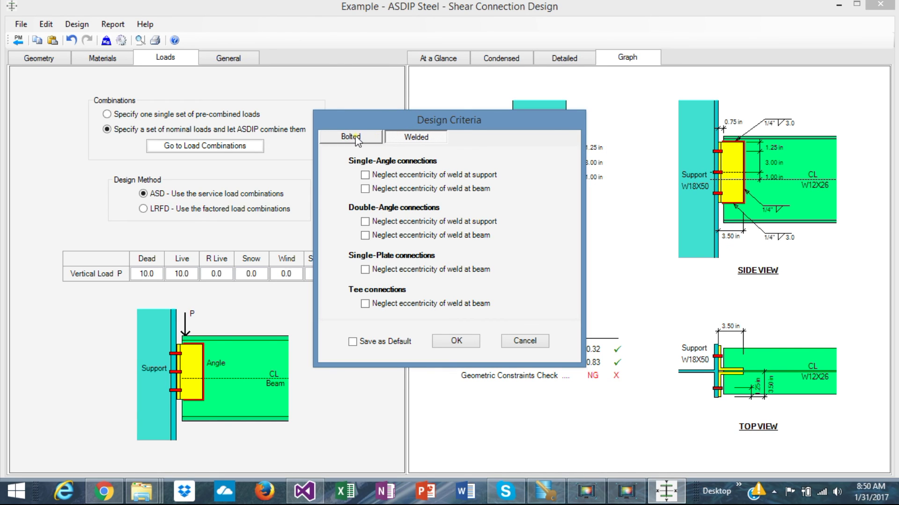
pyautogui.click(519, 344)
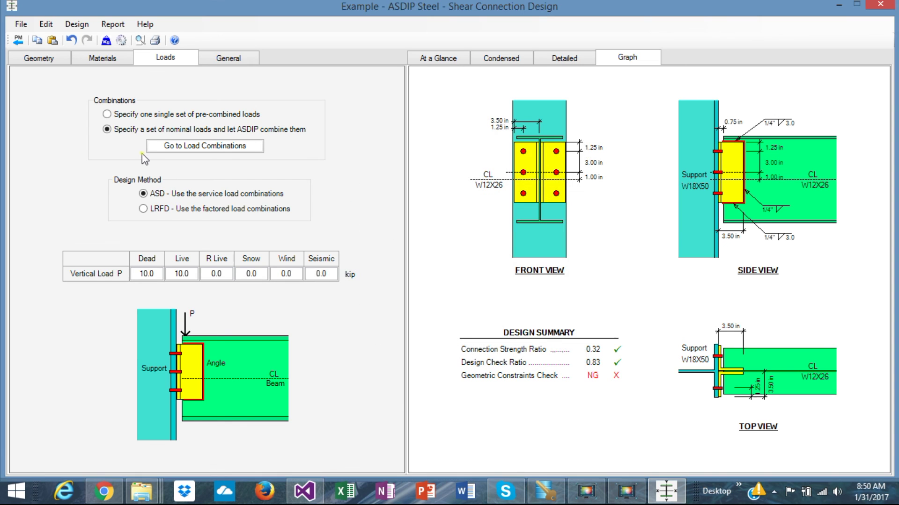
# Step: Preview both pages of the shear connection report, then close it and return to the Project Manager
pyautogui.click(141, 41)
pyautogui.click(407, 277)
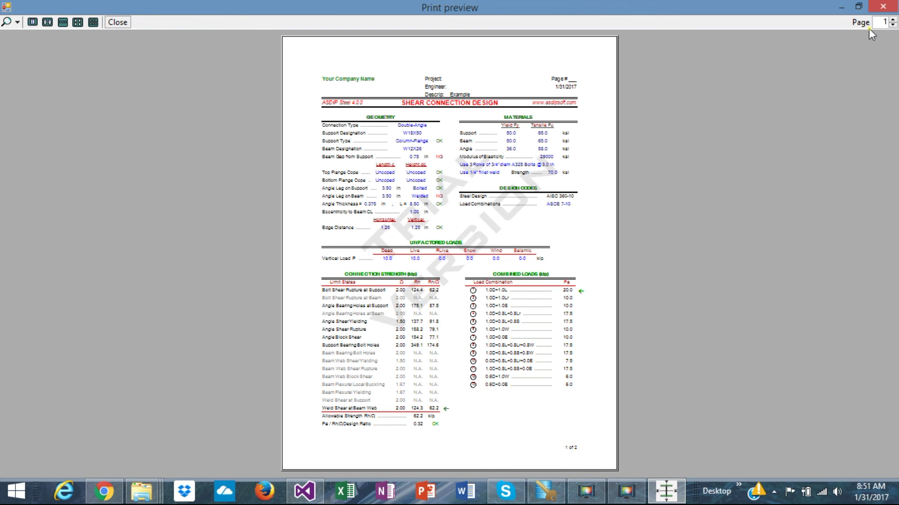
pyautogui.click(892, 20)
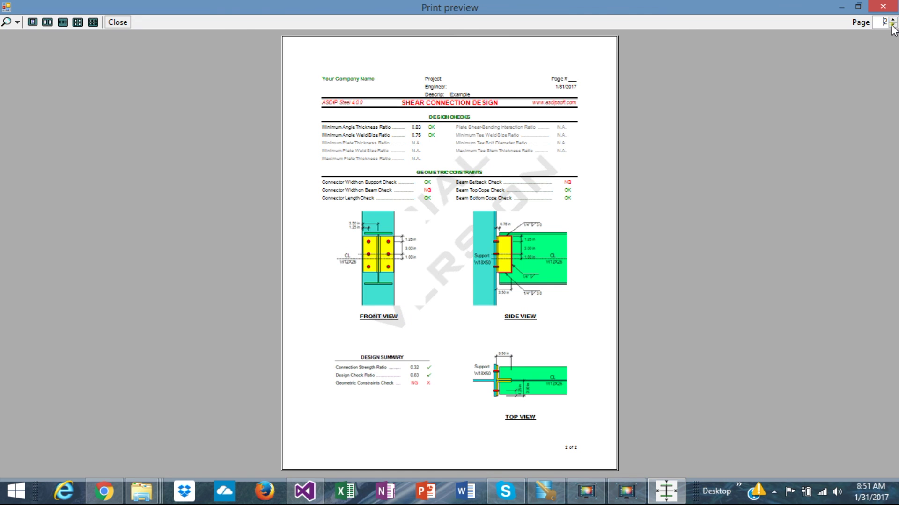
pyautogui.click(893, 25)
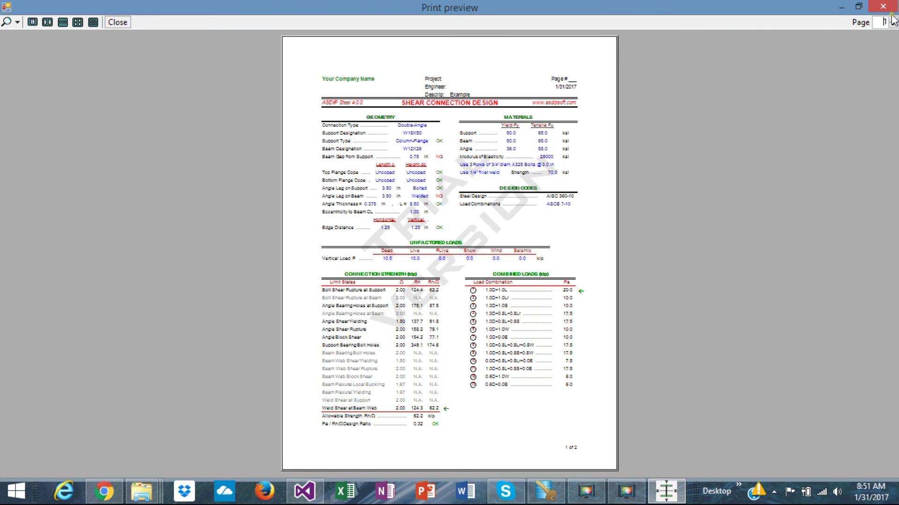
pyautogui.click(882, 15)
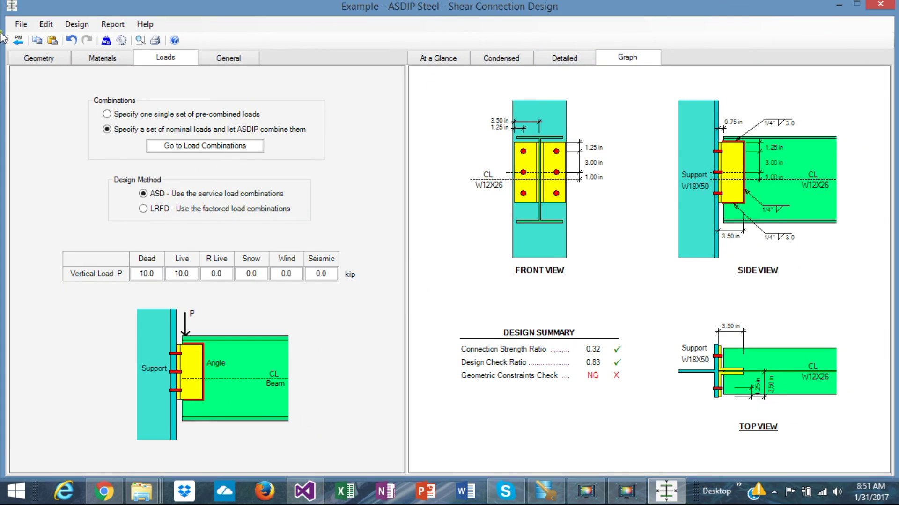
pyautogui.click(18, 40)
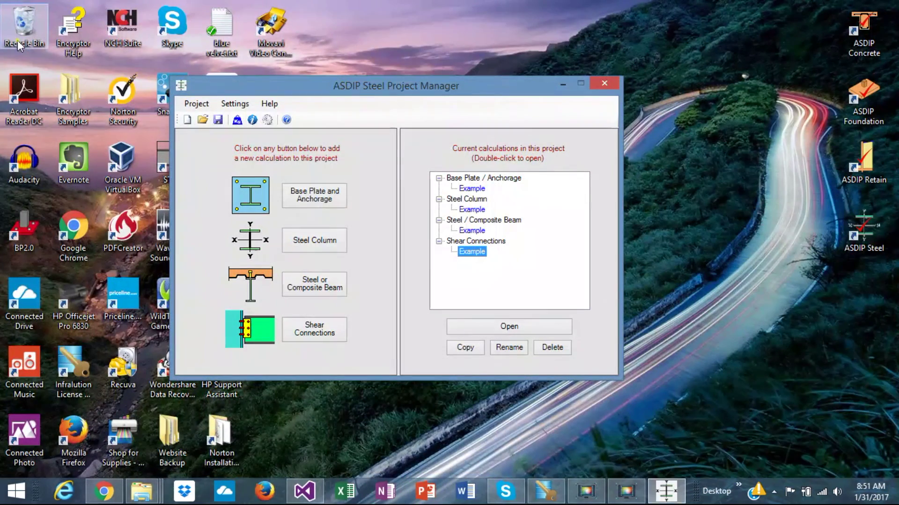